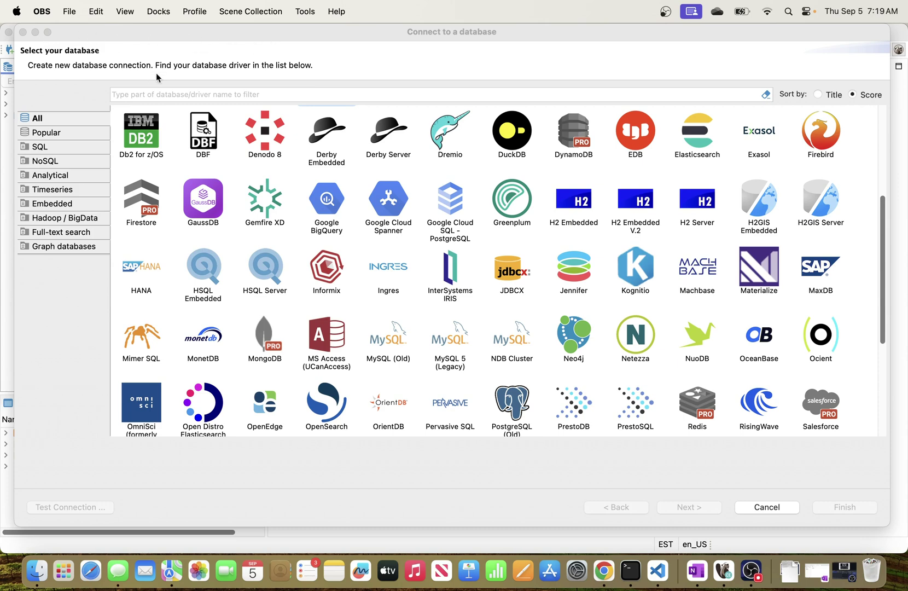
click(23, 32)
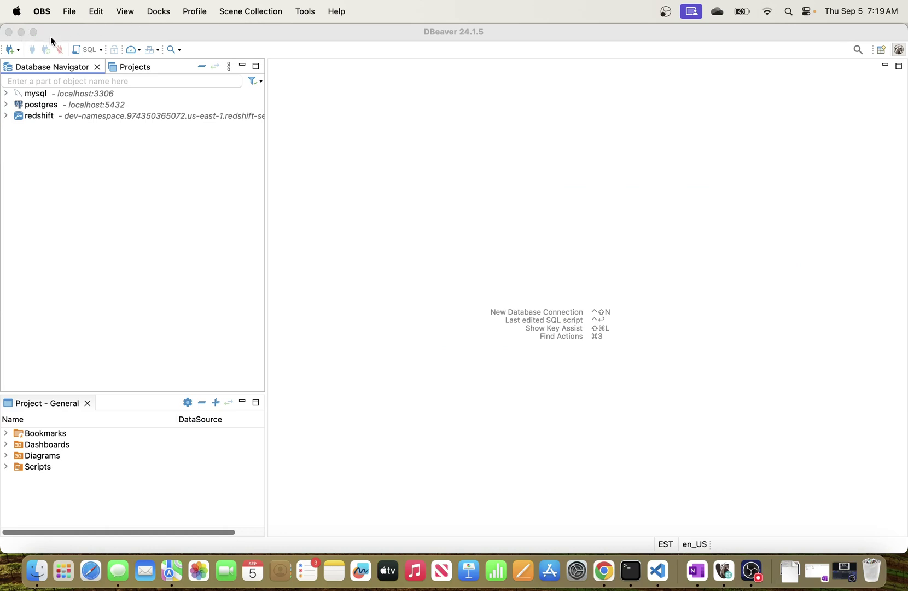
click(19, 52)
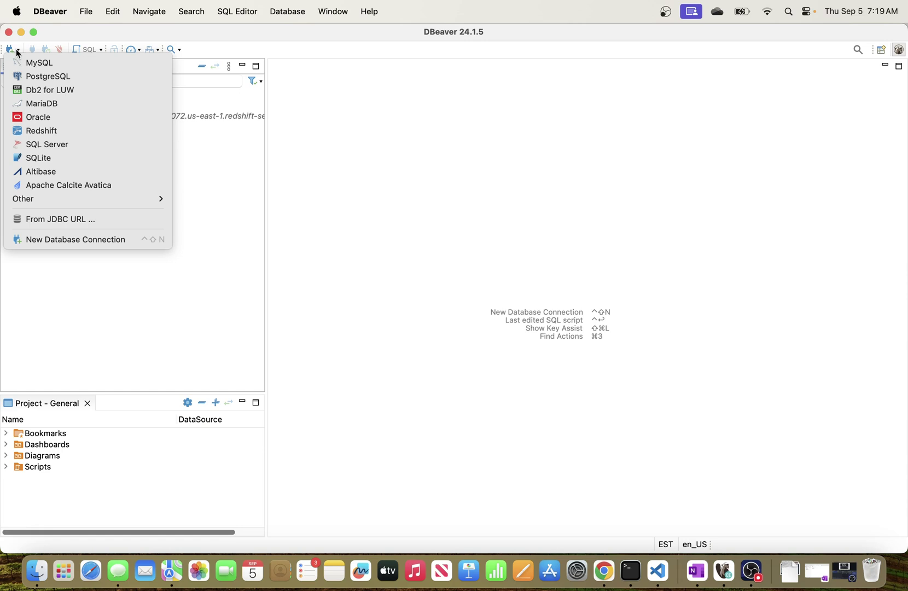
click(60, 241)
scroll(331, 284, down, 5)
scroll(330, 284, up, 5)
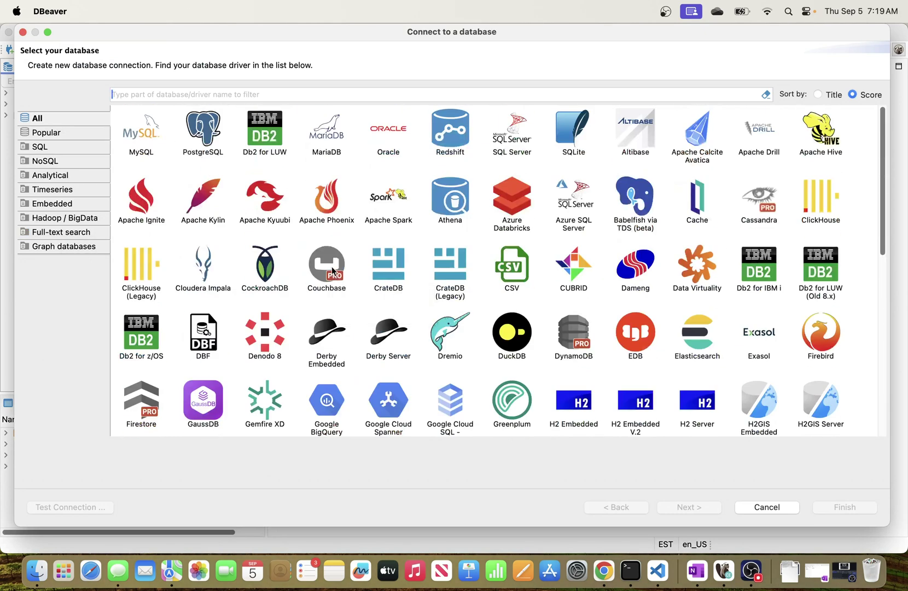
scroll(332, 271, down, 5)
click(23, 33)
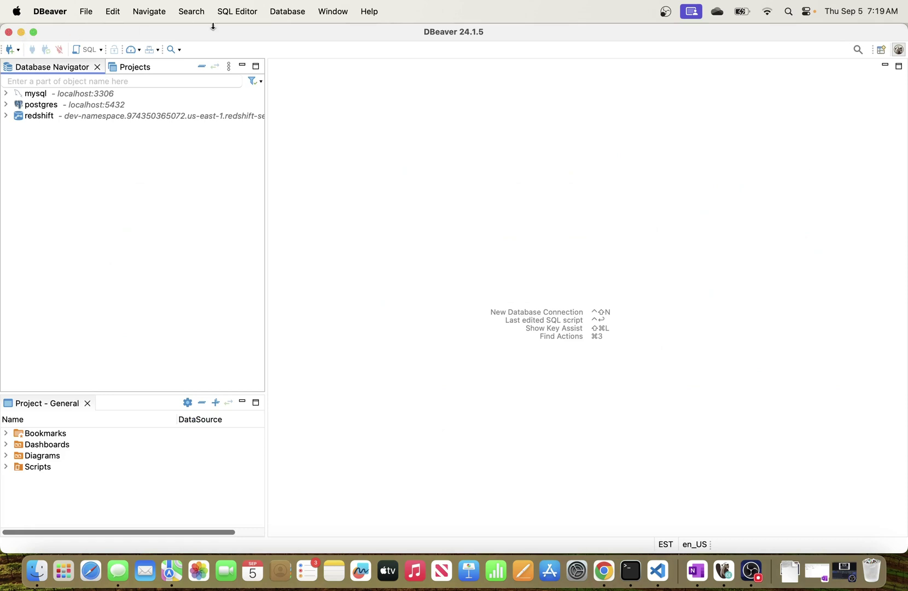
- Start a new database connection and choose Google BigQuery as the driver
click(286, 13)
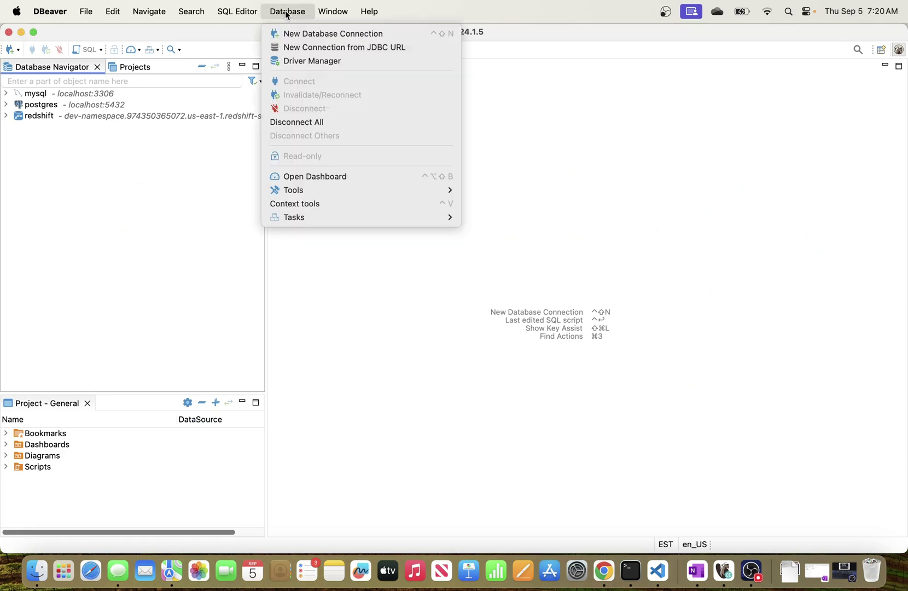
click(303, 34)
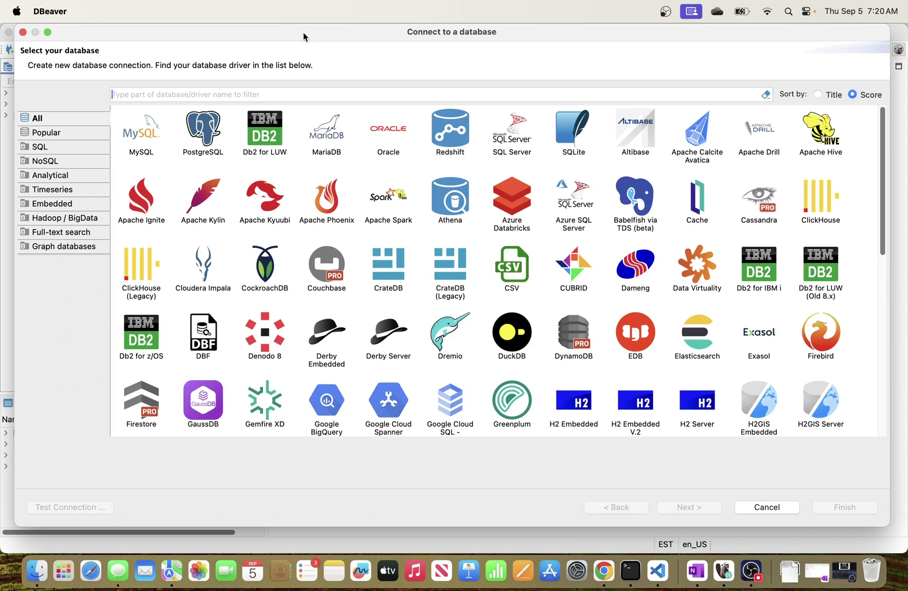
click(365, 256)
scroll(368, 254, down, 4)
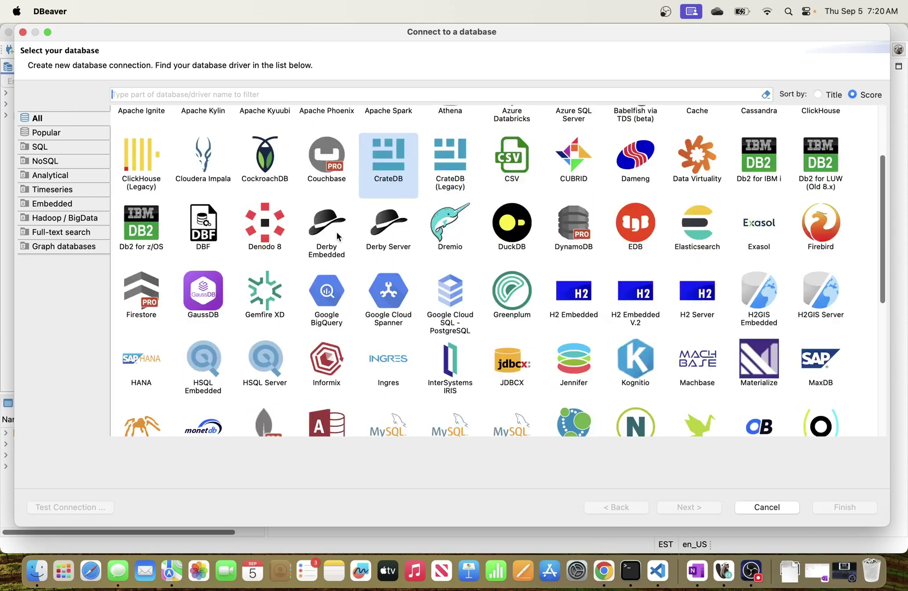
double_click(328, 297)
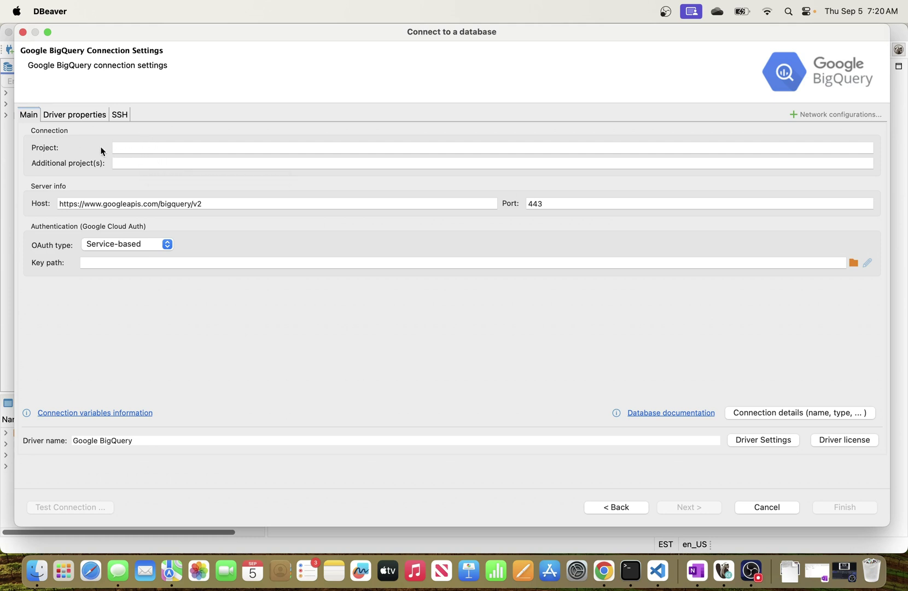
- Try the User-based OAuth type for the BigQuery connection and return it to Service-based
click(147, 149)
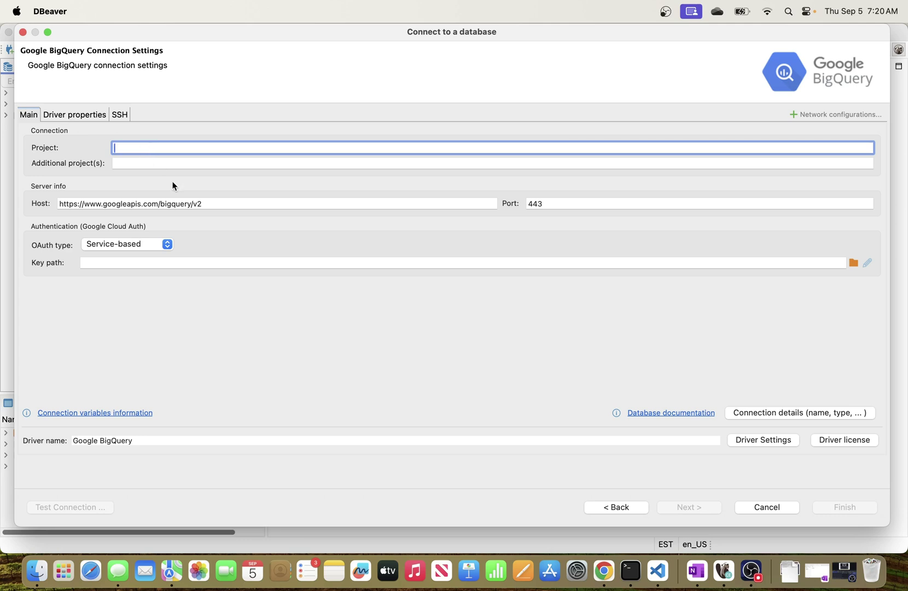
click(256, 204)
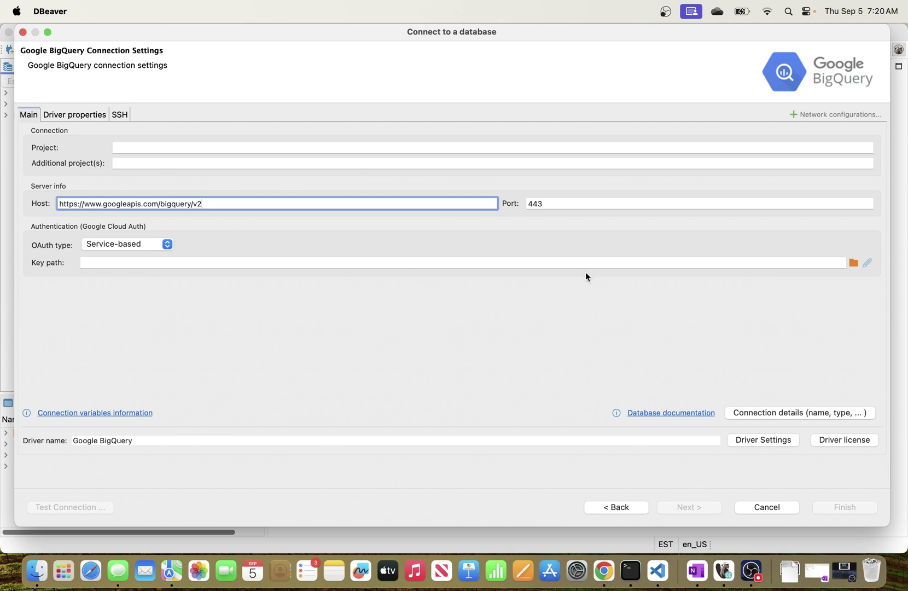
click(157, 241)
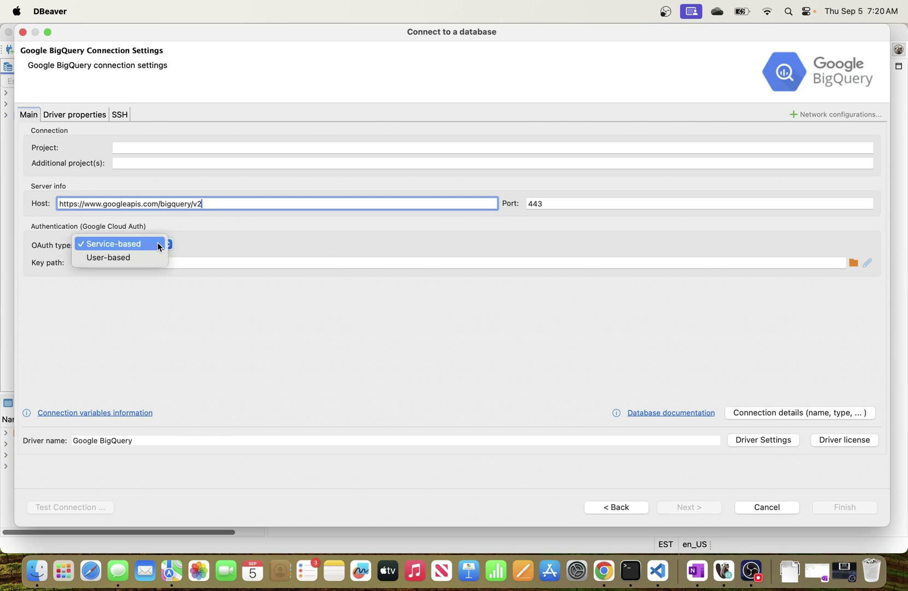
click(136, 259)
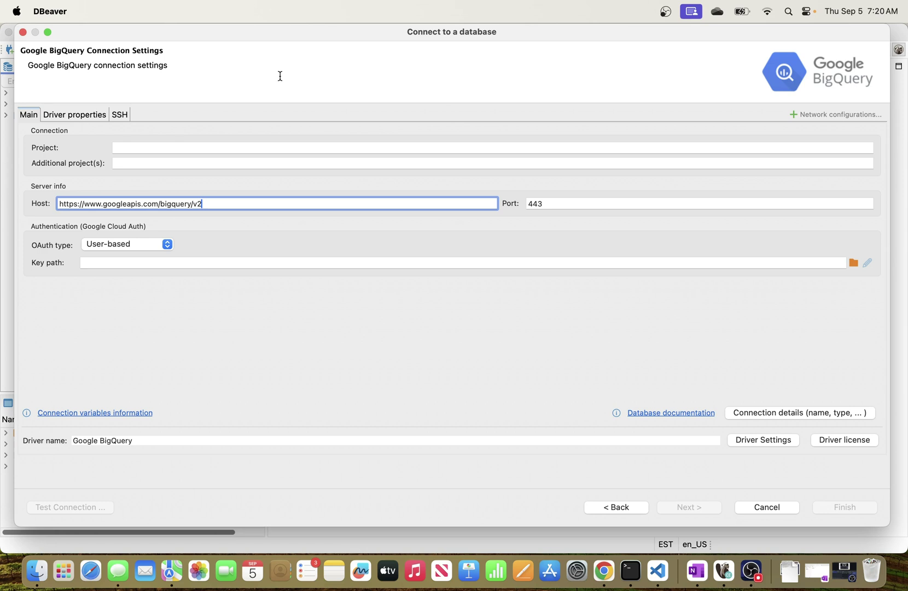
click(164, 243)
click(156, 230)
click(127, 245)
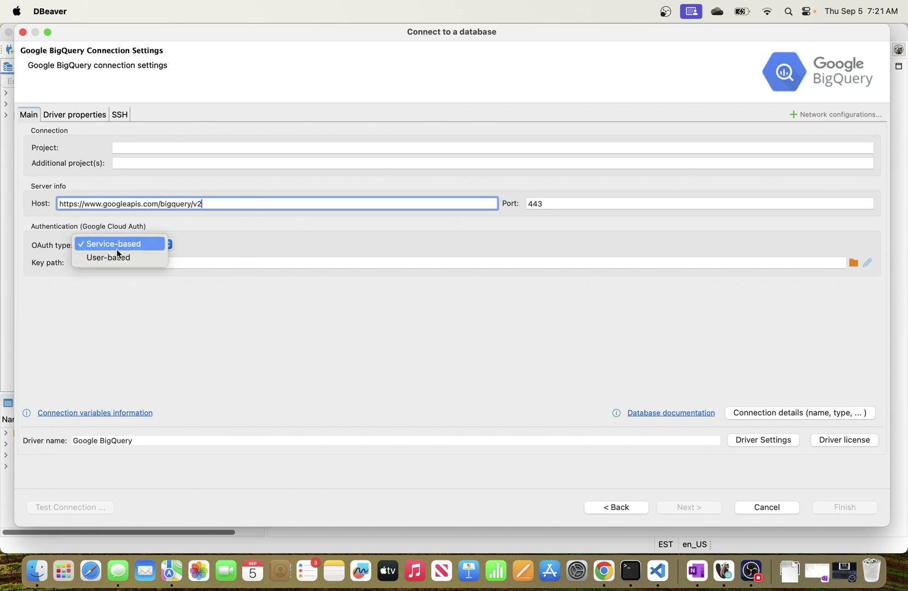
click(126, 244)
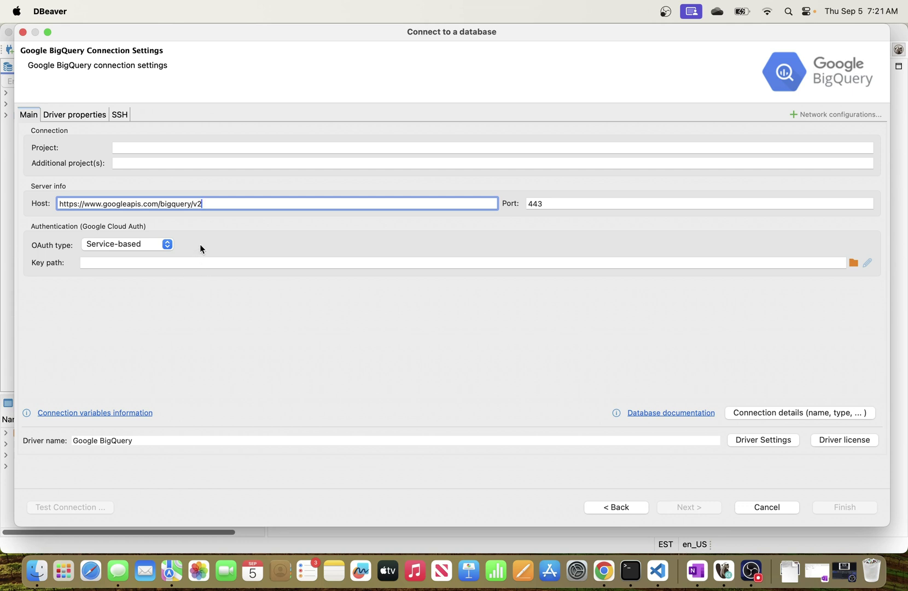
click(209, 150)
click(189, 265)
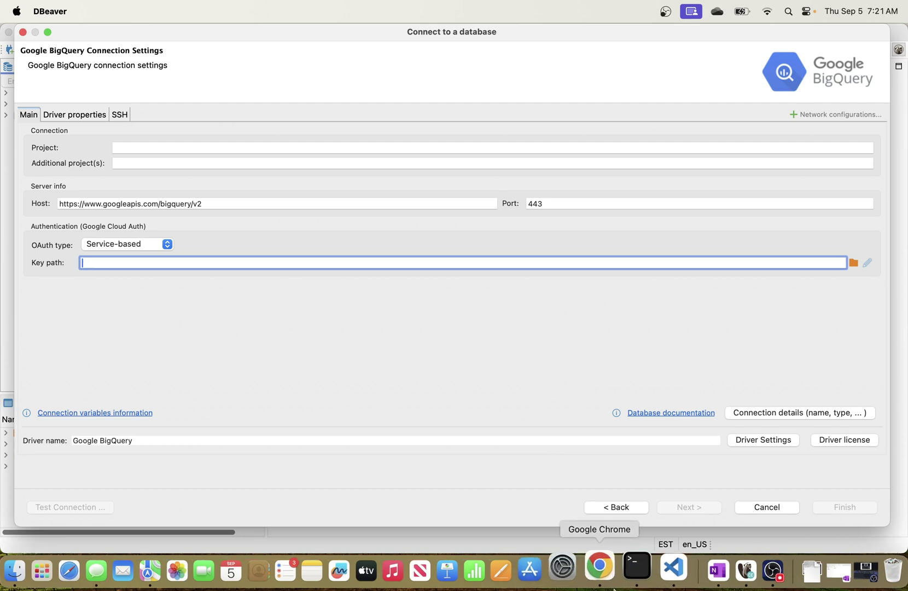
- Switch to Chrome, search the web for "gcp console" in the new tab and open the Google Cloud console
click(603, 571)
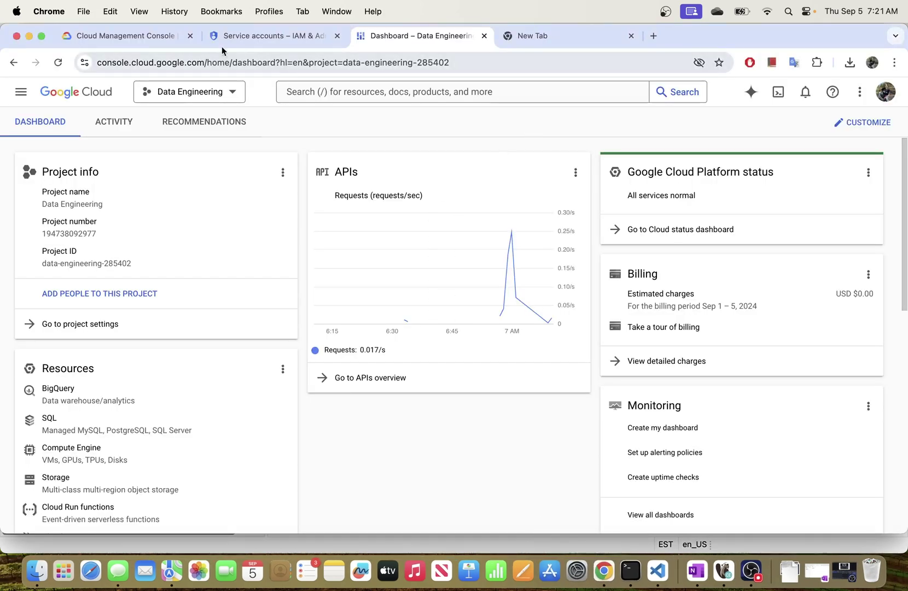
click(551, 38)
click(416, 67)
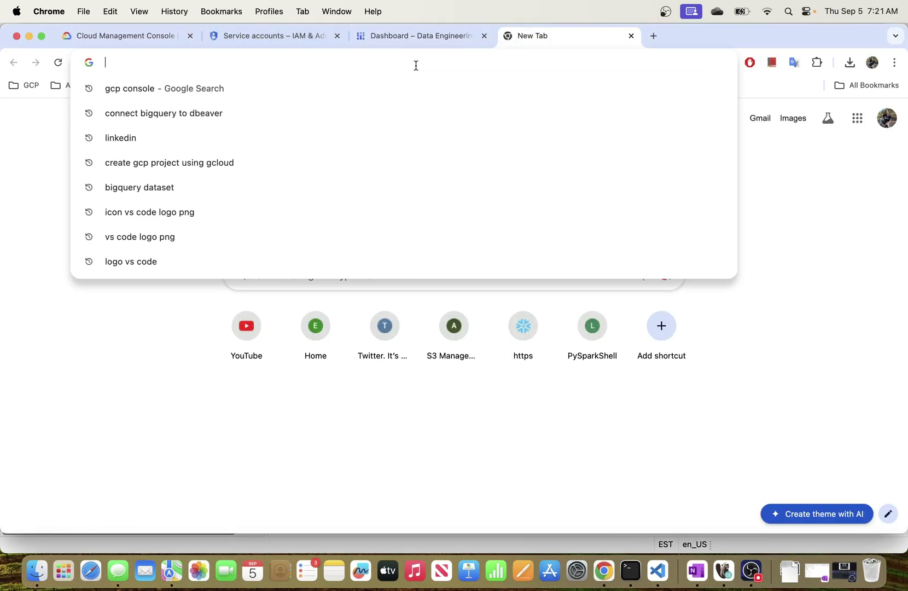
text(gc)
key(Return)
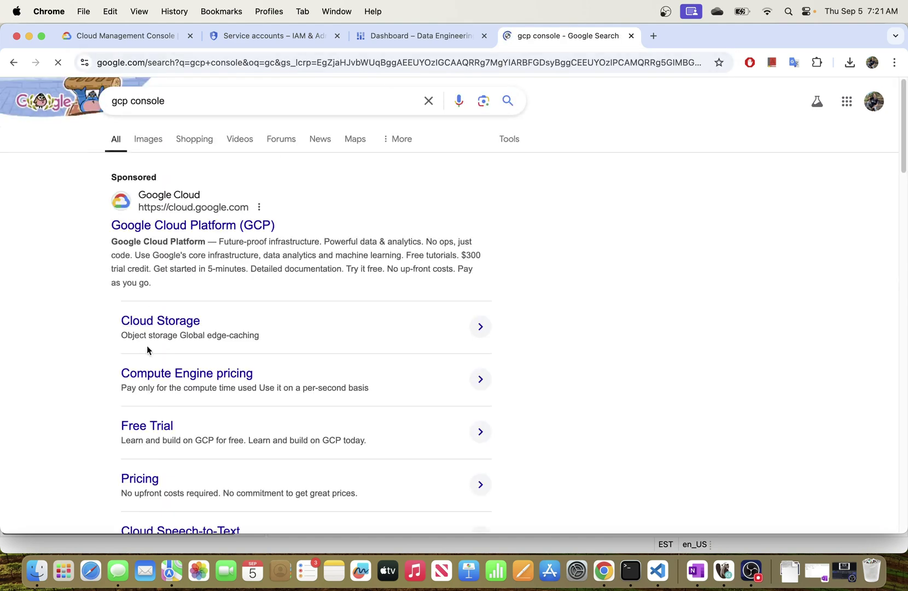
scroll(162, 331, down, 6)
click(162, 246)
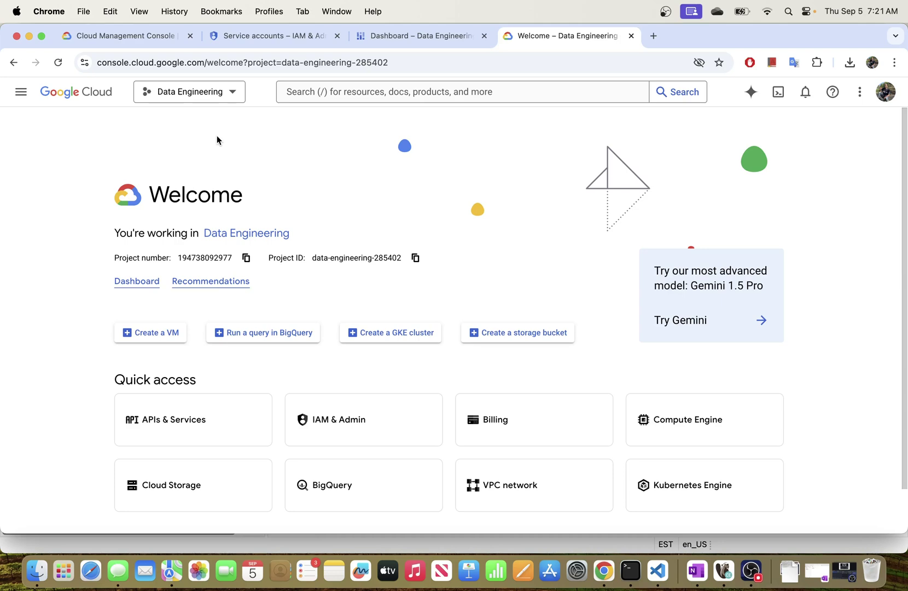
- Open the Service Accounts page of IAM & Admin for the Data Engineering project
click(21, 93)
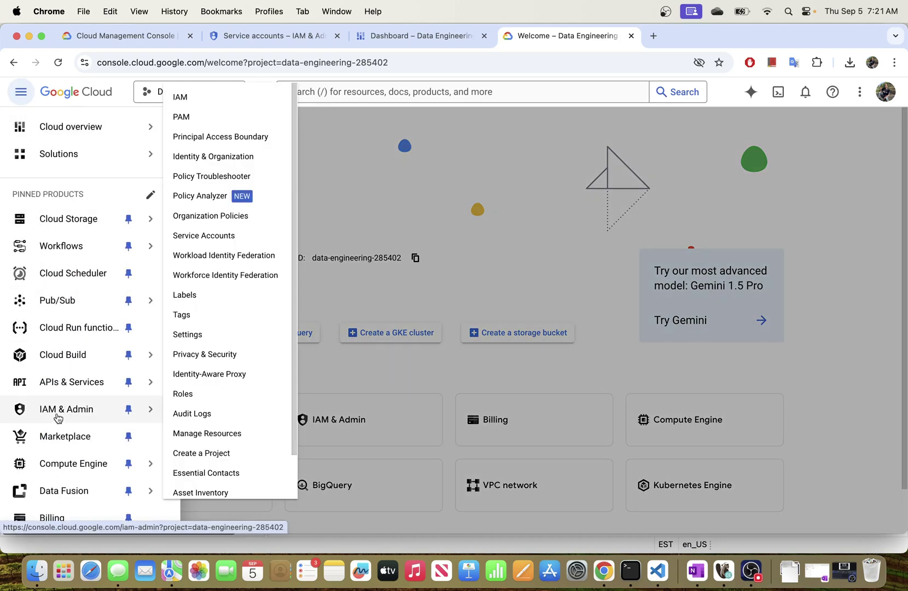
click(58, 420)
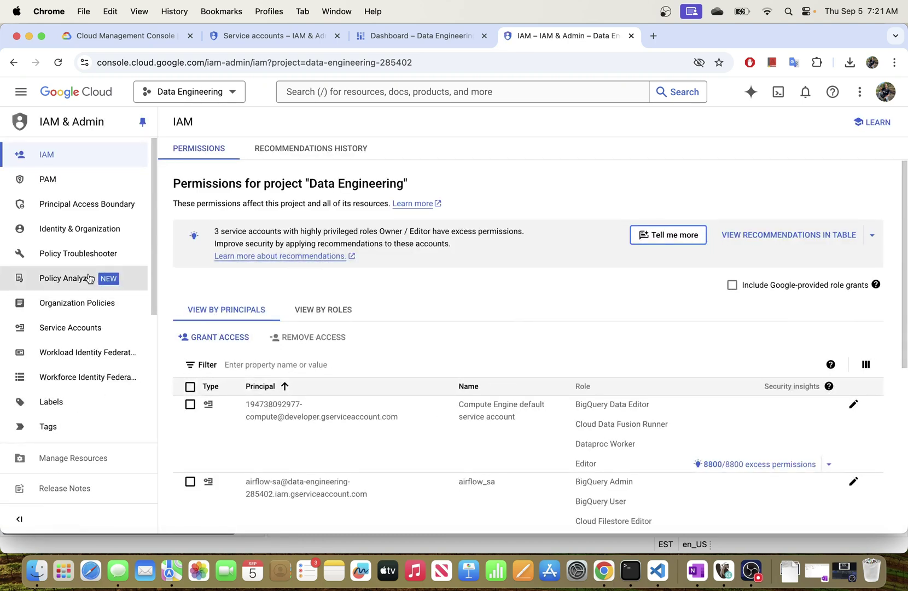
scroll(82, 377, down, 1)
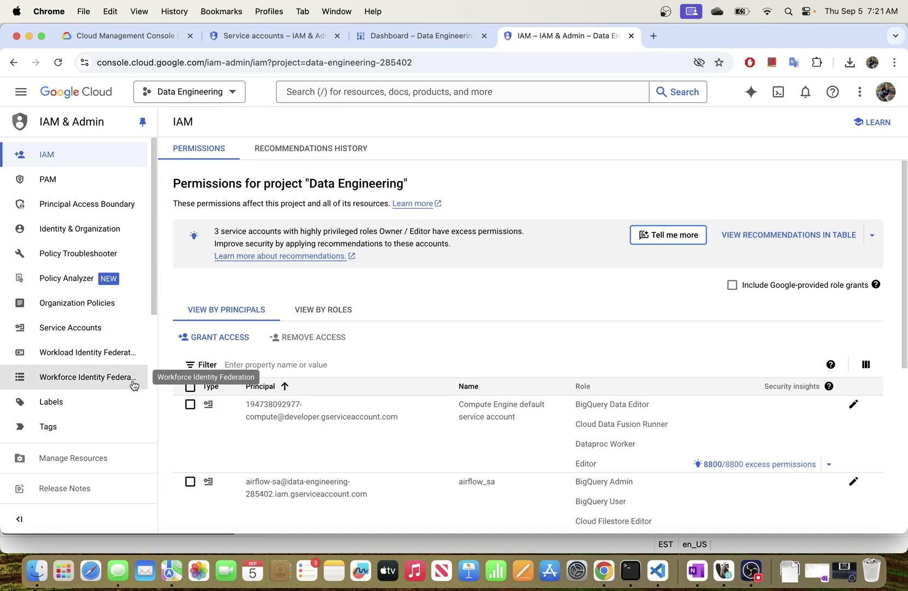
click(71, 329)
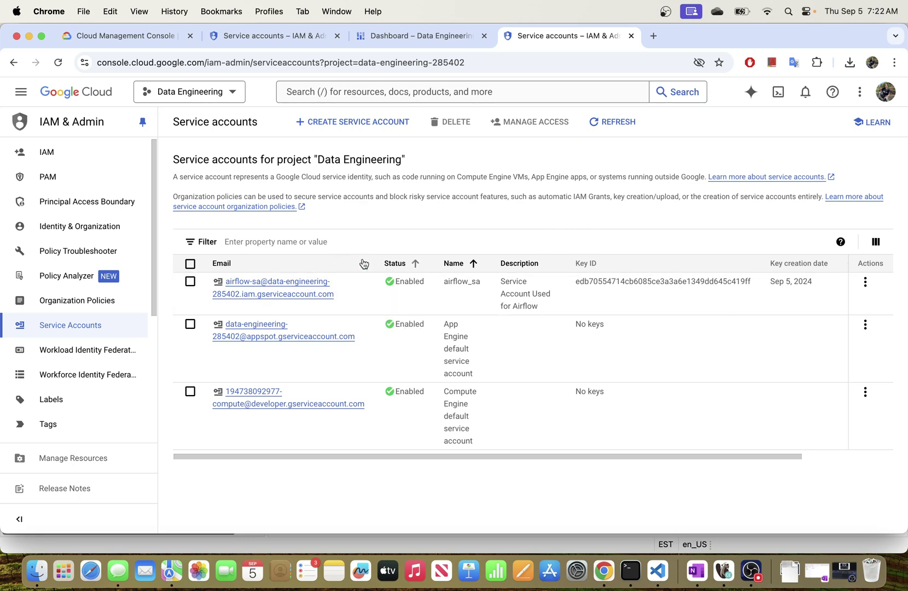
- Select the airflow_sa service account in the project's IAM permissions and examine its assigned roles
click(60, 152)
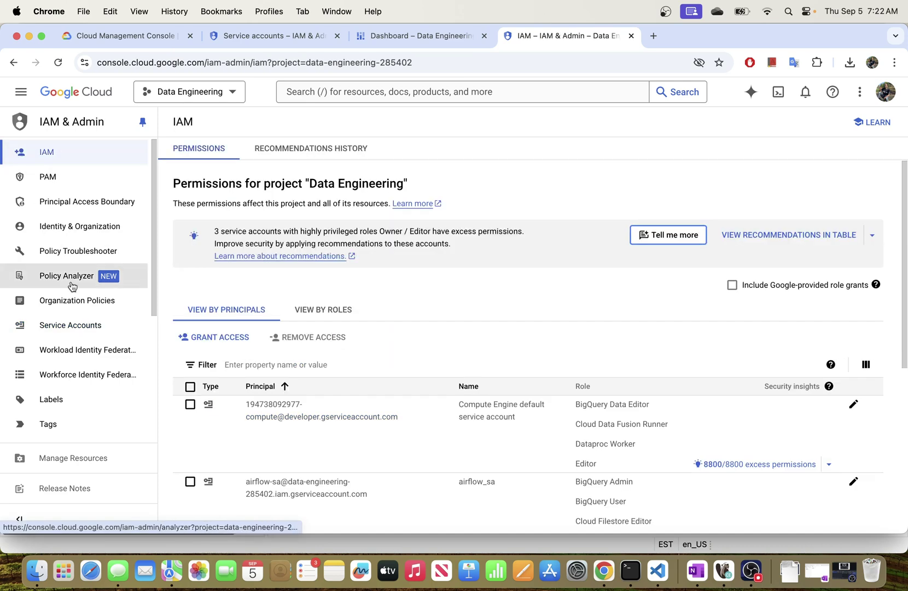
scroll(296, 399, down, 3)
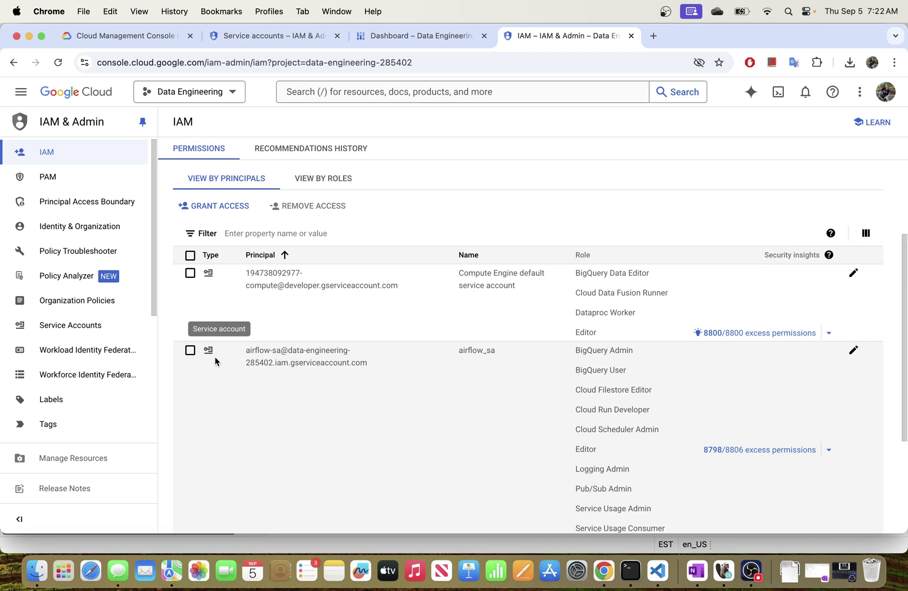
click(190, 350)
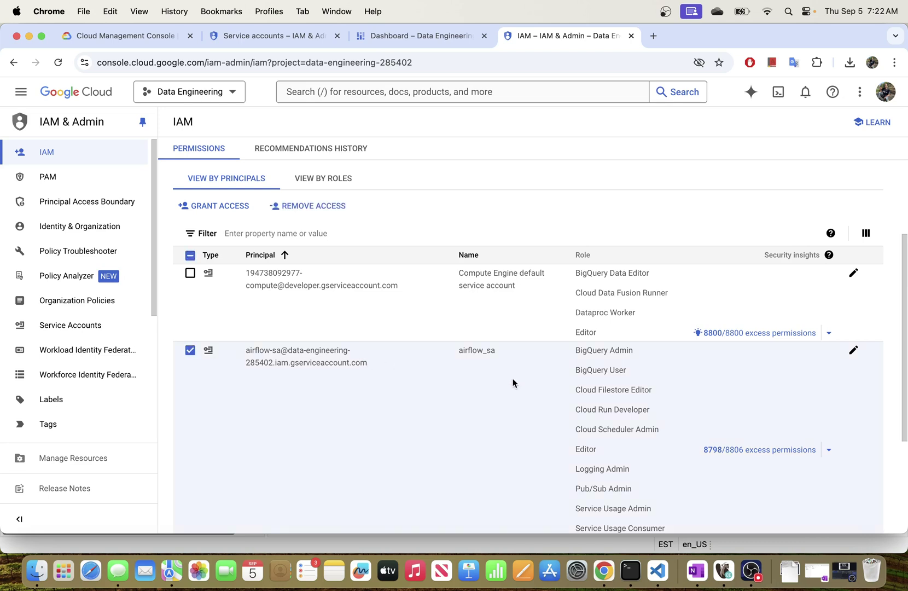
scroll(577, 405, up, 1)
scroll(577, 404, down, 3)
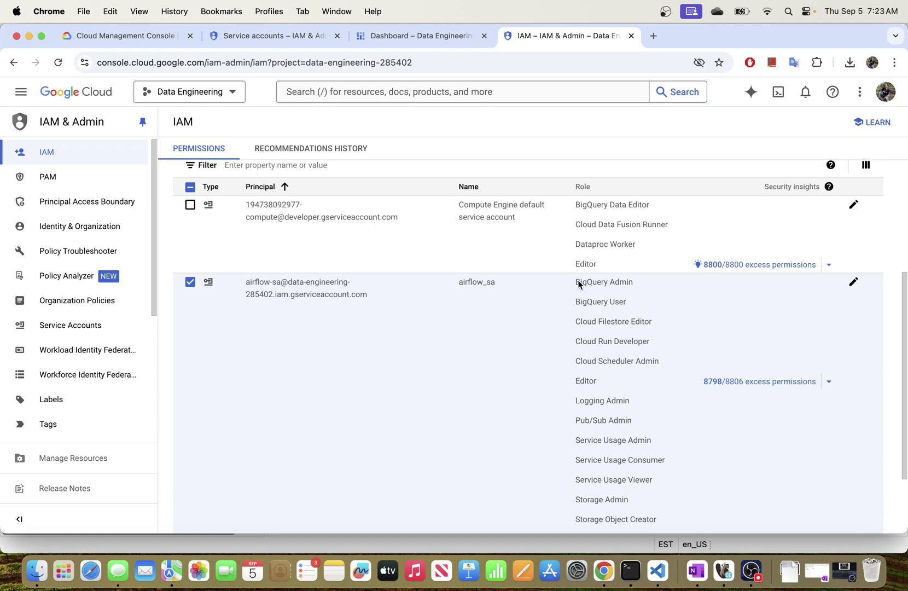
drag(575, 284, 630, 284)
- Open the airflow_sa service account's project access for editing and review all of its role assignments
click(853, 283)
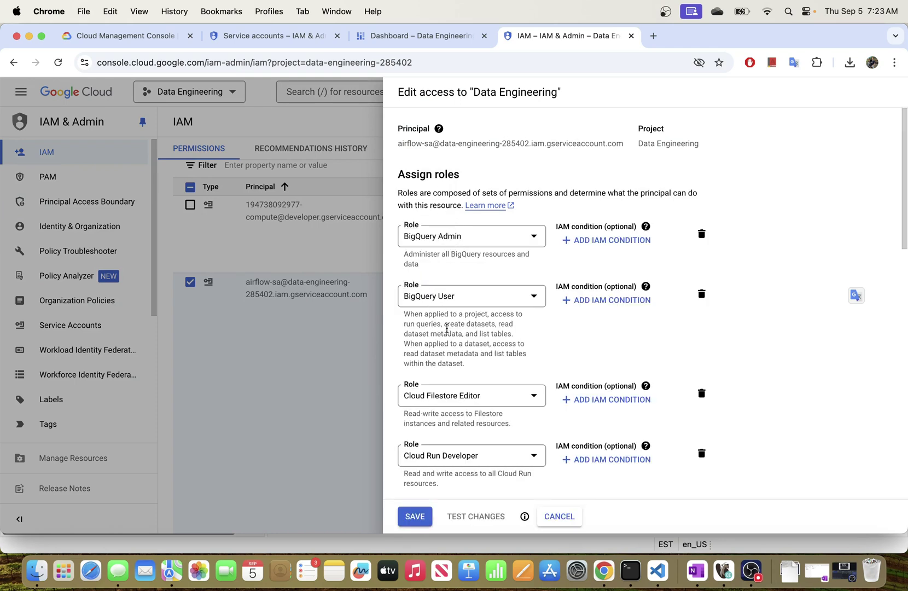
scroll(455, 409, down, 5)
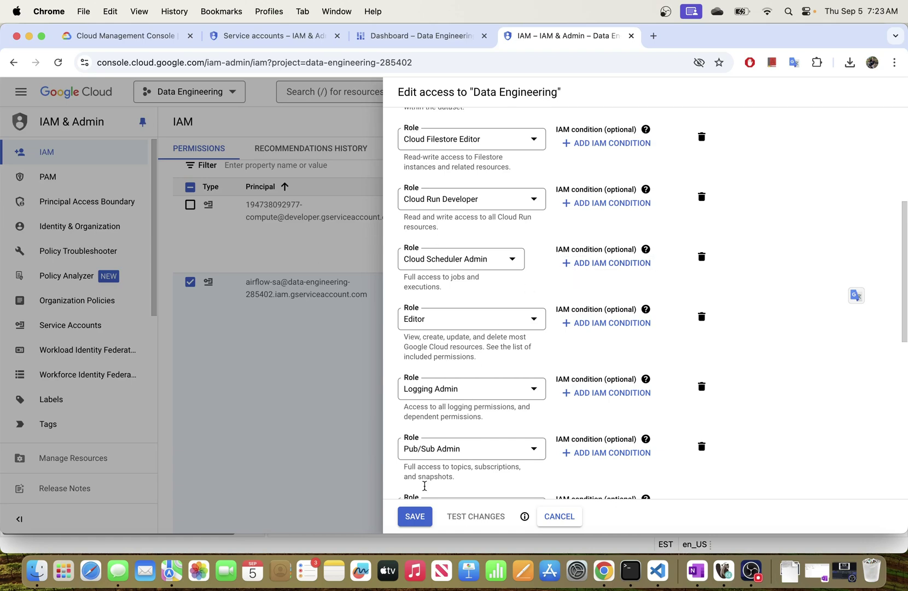
scroll(467, 332, down, 8)
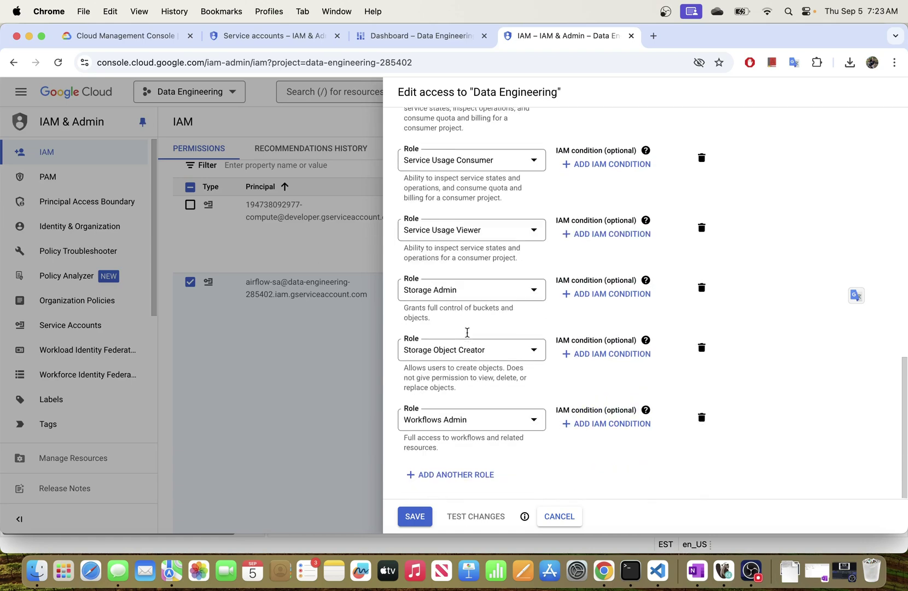
- Start adding another role to airflow_sa, examine the available BigQuery roles, and cancel the access edit
click(433, 474)
click(509, 480)
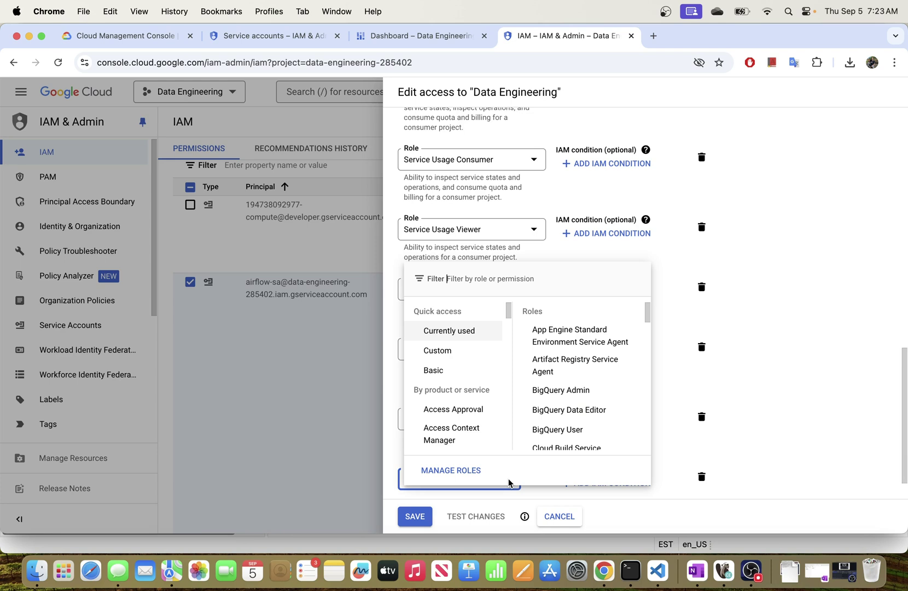
scroll(462, 372, down, 10)
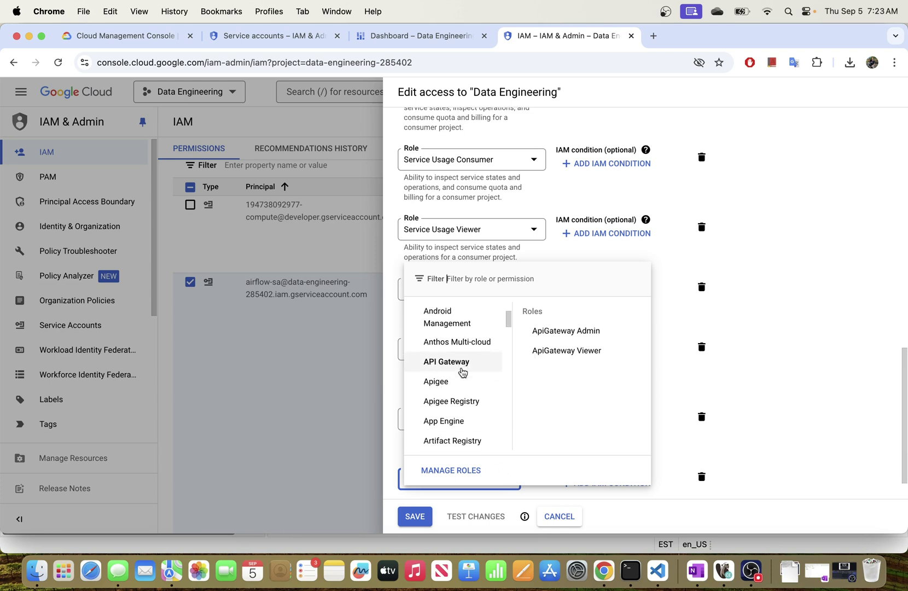
scroll(463, 373, down, 10)
scroll(463, 372, up, 8)
scroll(463, 373, up, 5)
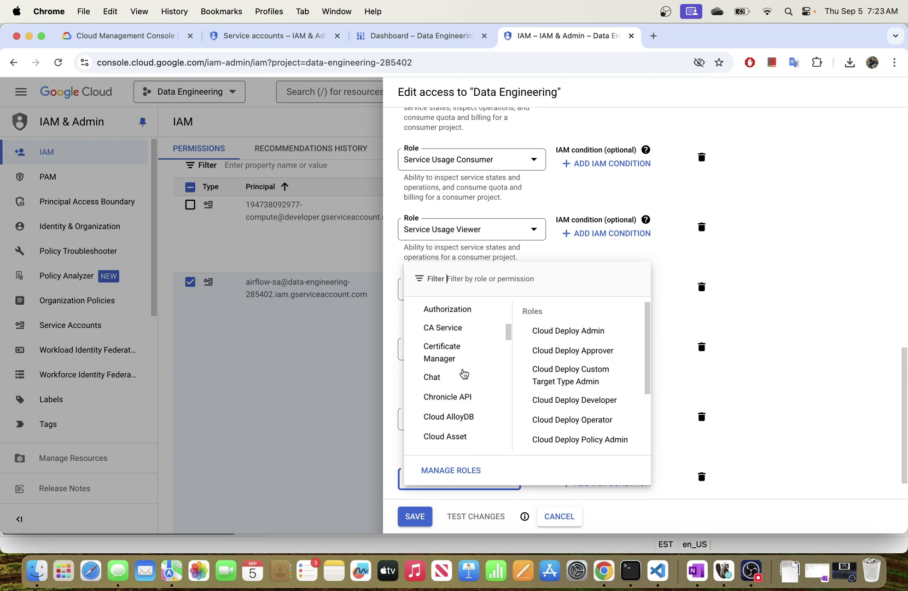
scroll(462, 373, up, 2)
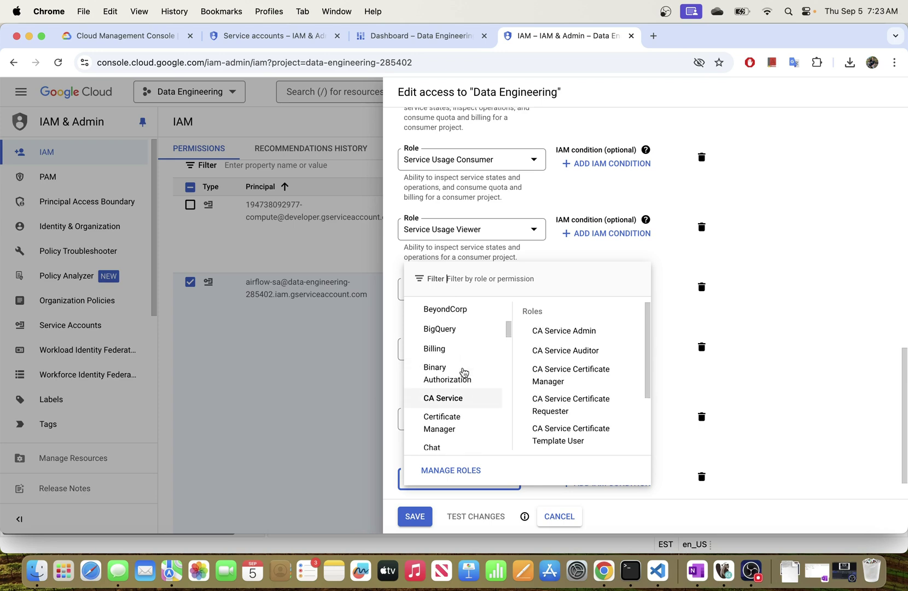
mouse_move(443, 332)
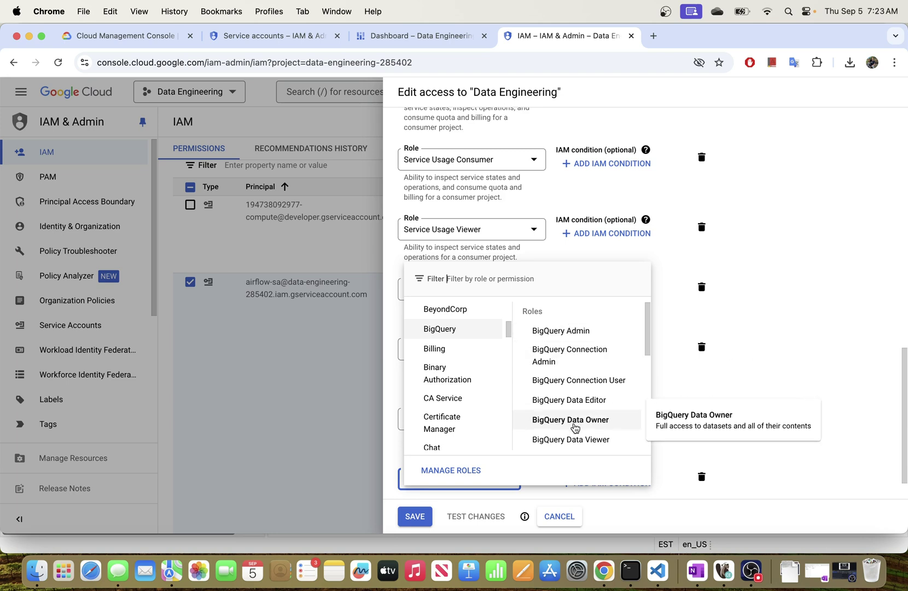
scroll(564, 403, down, 1)
scroll(564, 403, down, 1)
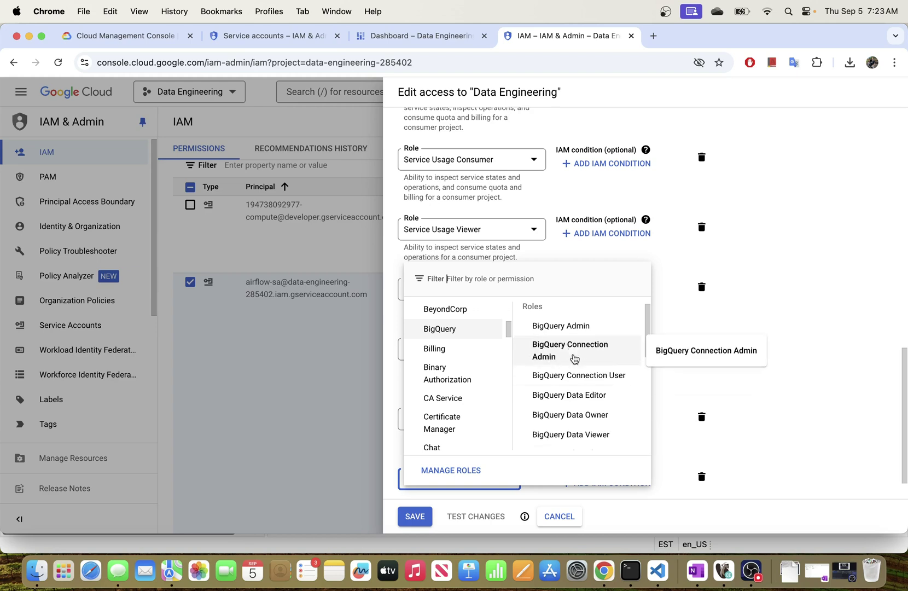
click(442, 398)
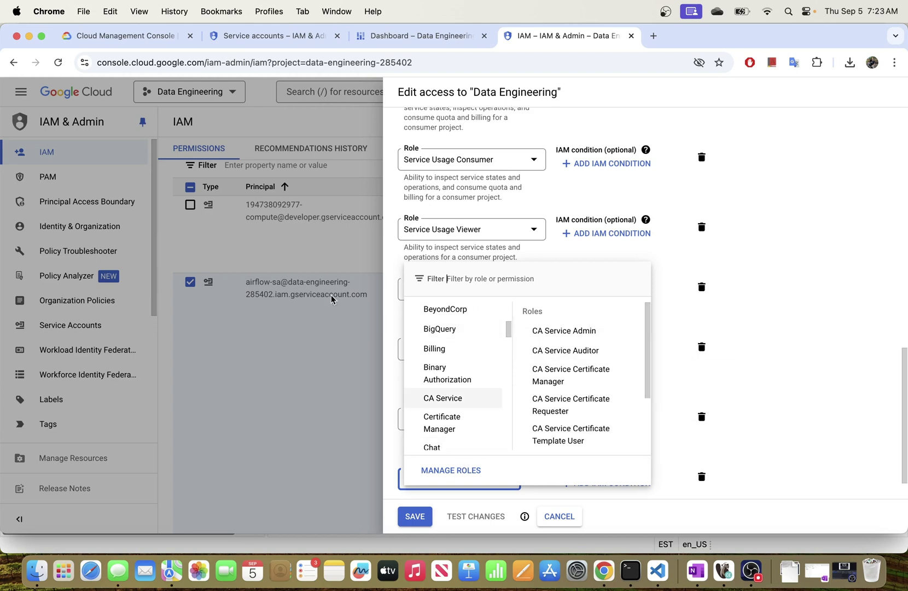
click(345, 252)
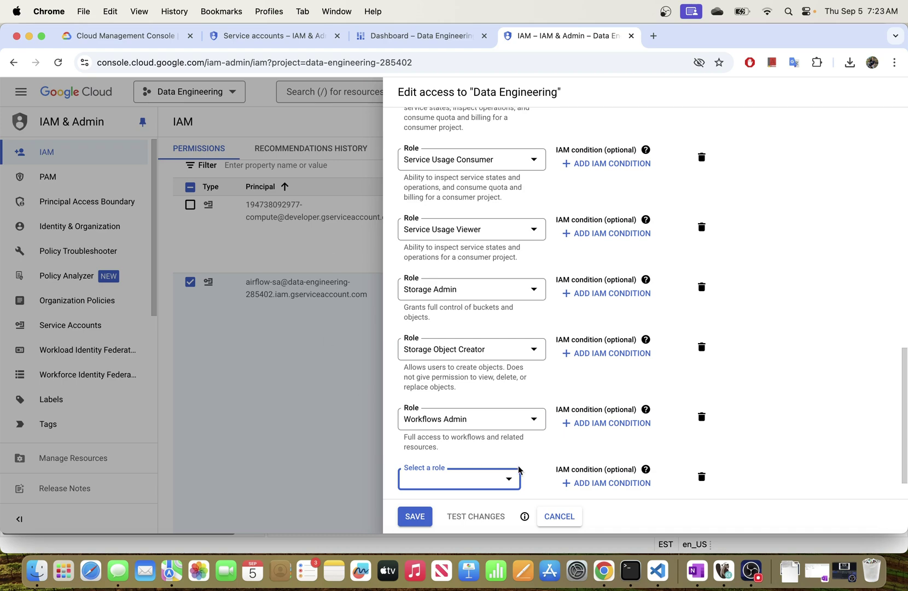
click(559, 516)
drag(599, 285, 634, 286)
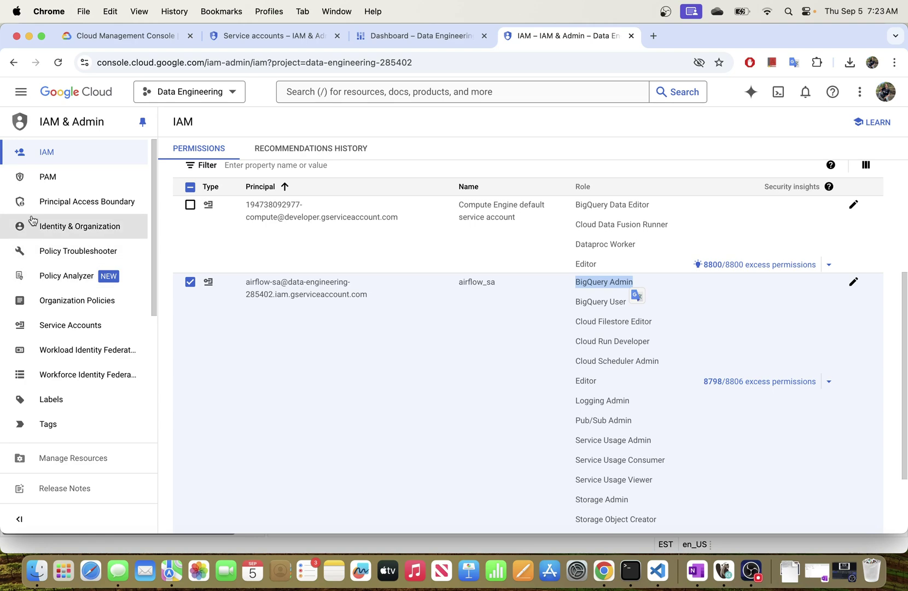
- Open the key management page of the airflow_sa service account and examine its existing key and the options for adding one
click(70, 325)
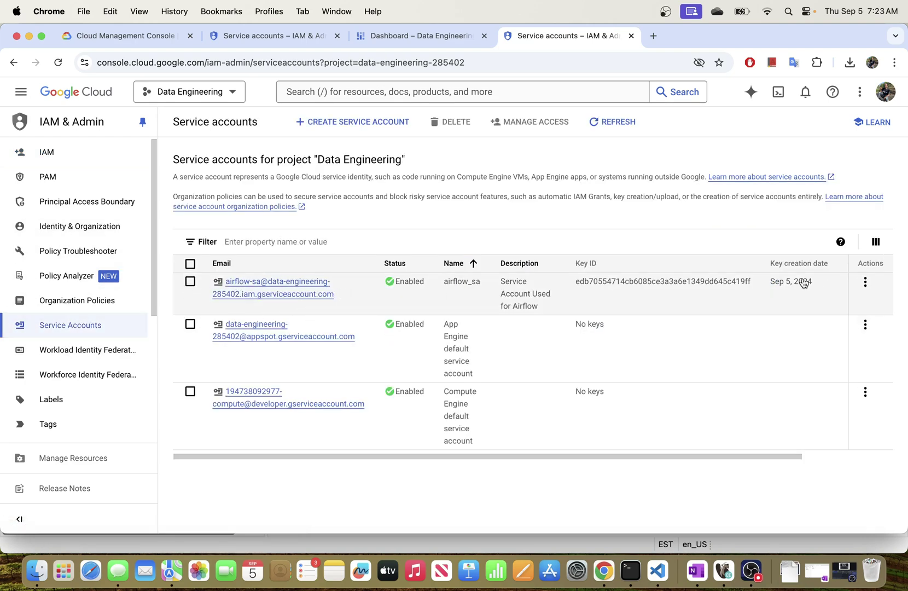
click(866, 281)
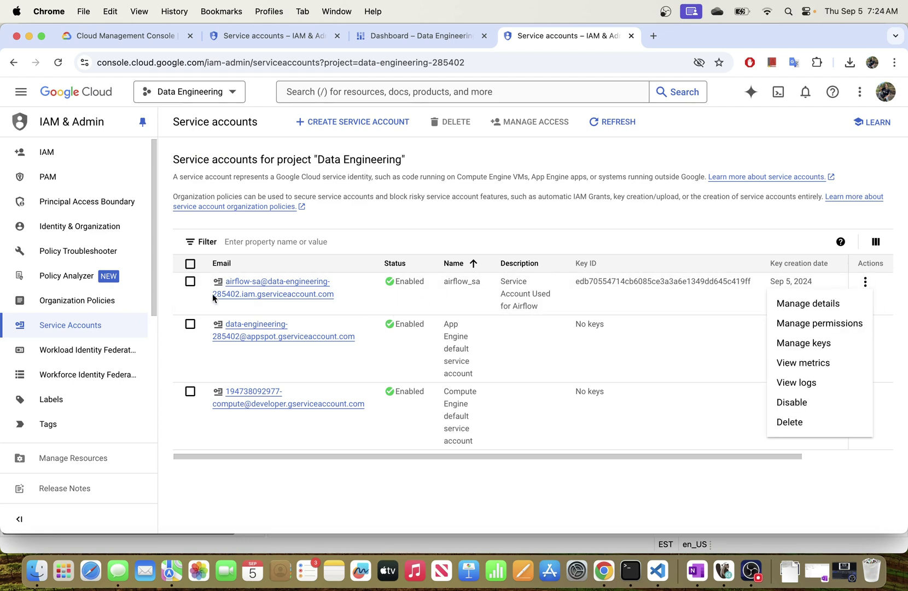
click(801, 343)
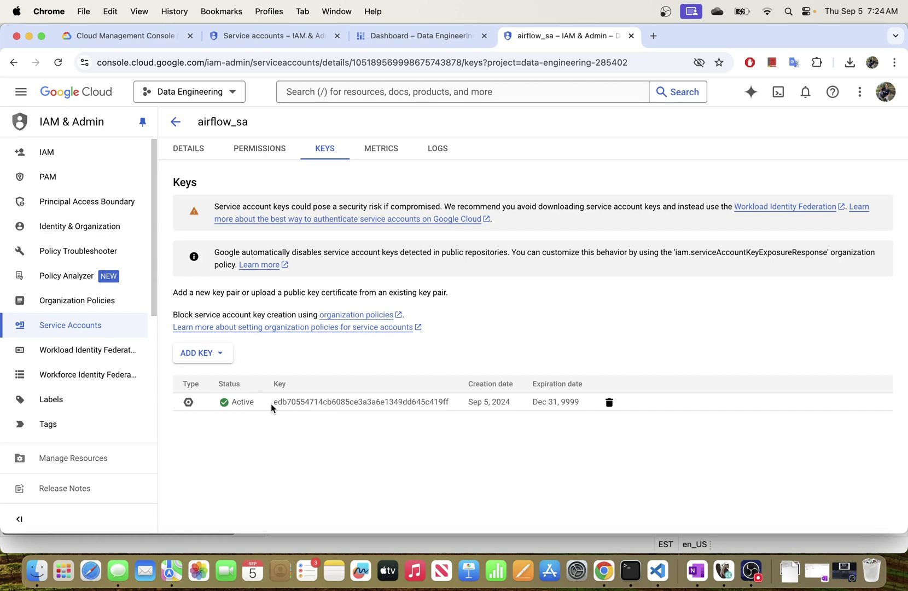
drag(271, 402, 464, 406)
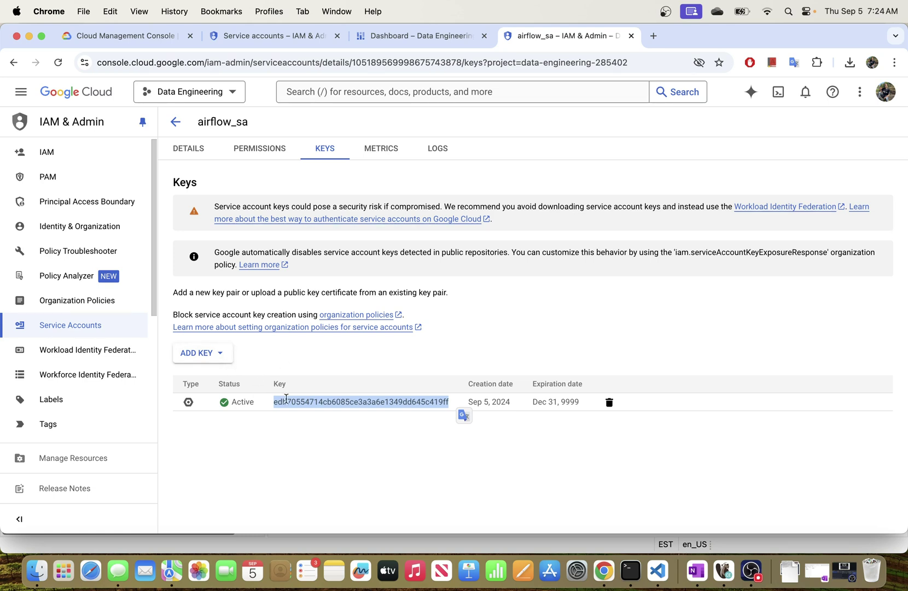
click(216, 355)
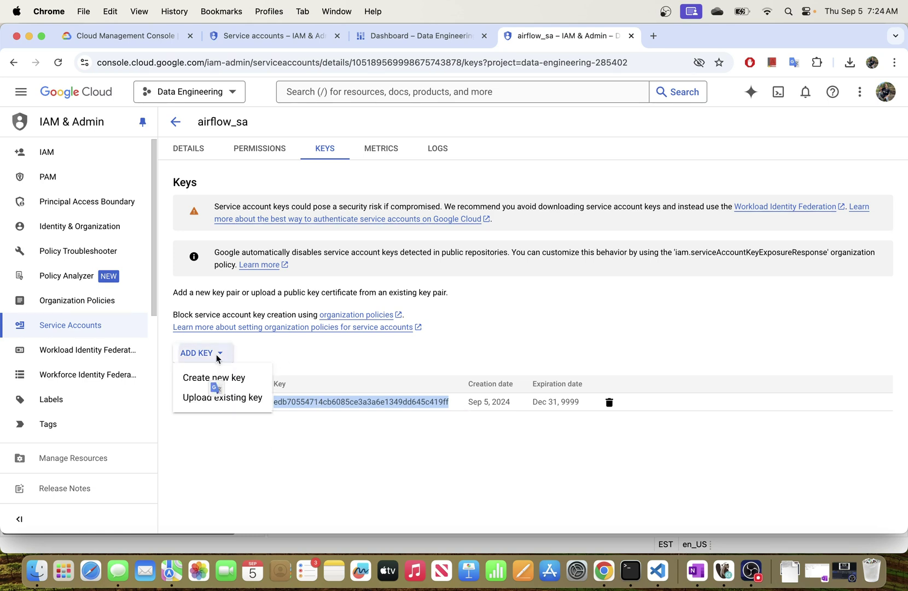
click(351, 358)
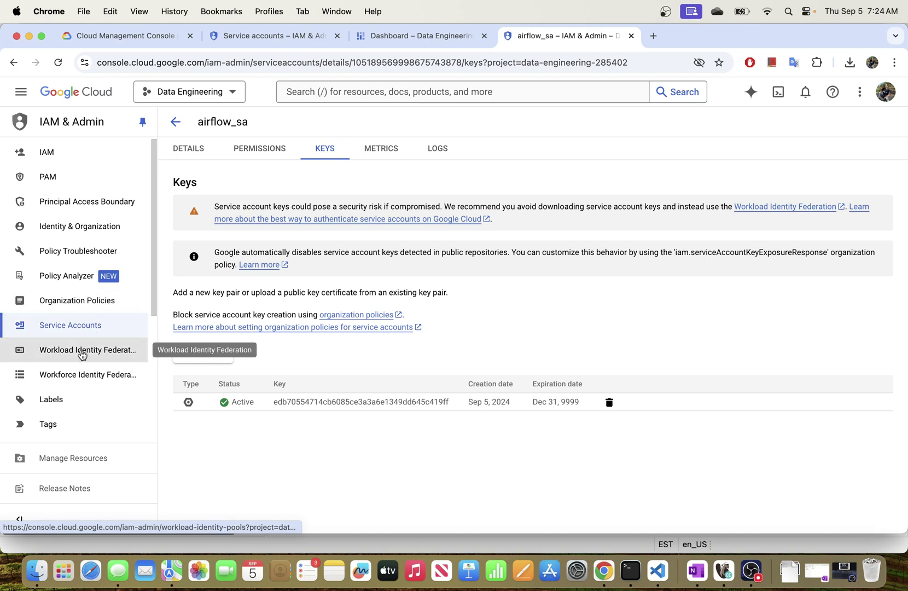
- Return to the project's service accounts and open the form for creating a new service account
click(71, 328)
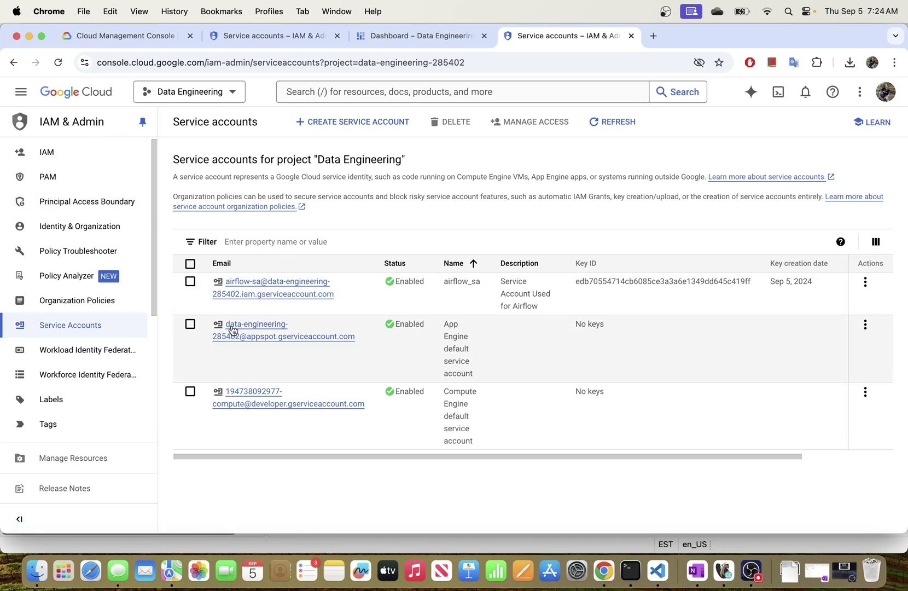
click(355, 125)
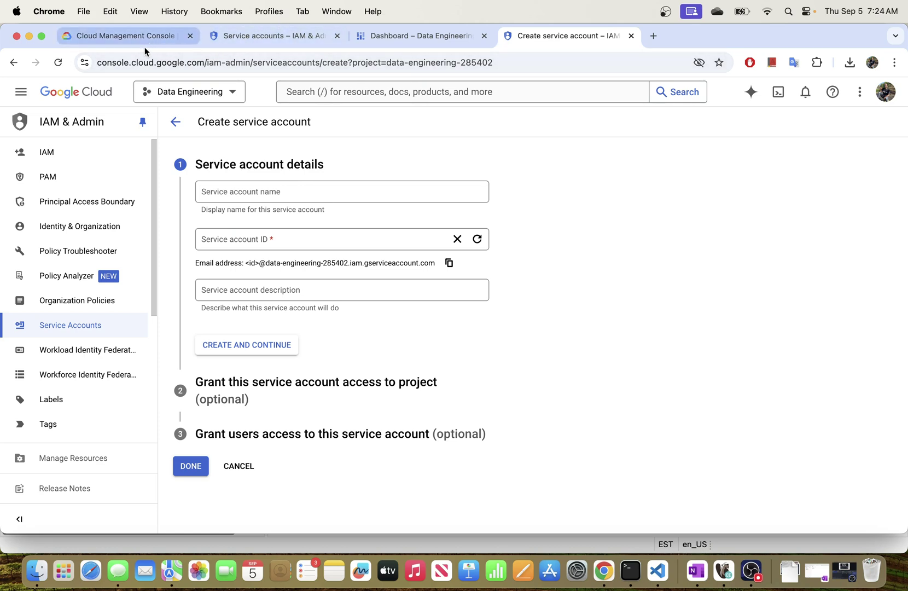
- Switch to DBeaver to activate the BigQuery connection's Project field, and return to Chrome to copy the Data Engineering project ID from the full project list
click(723, 572)
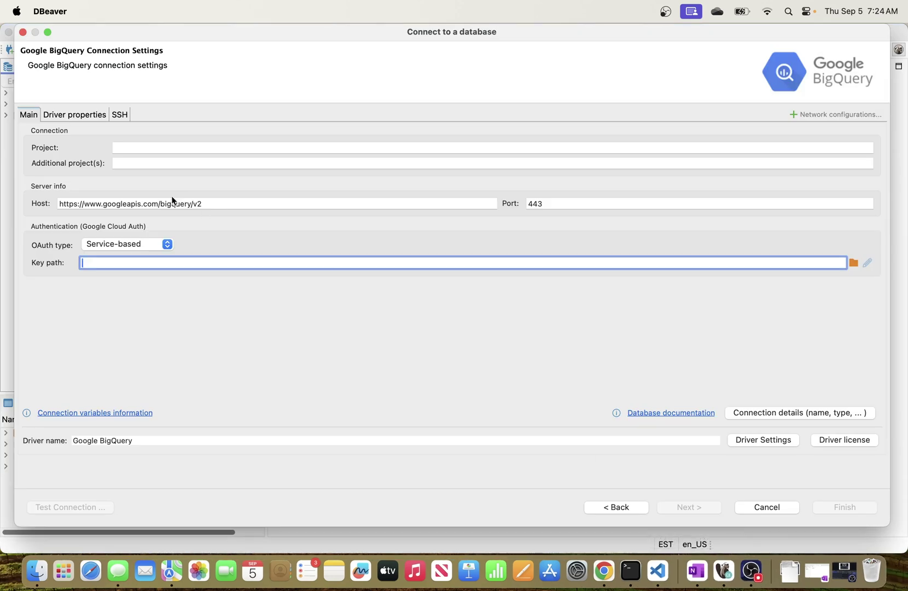
click(127, 149)
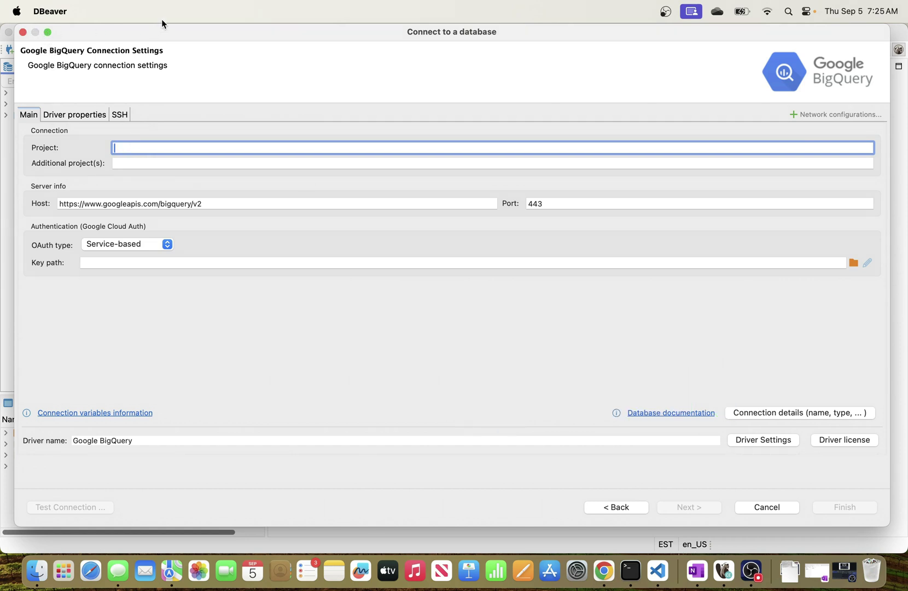
click(604, 570)
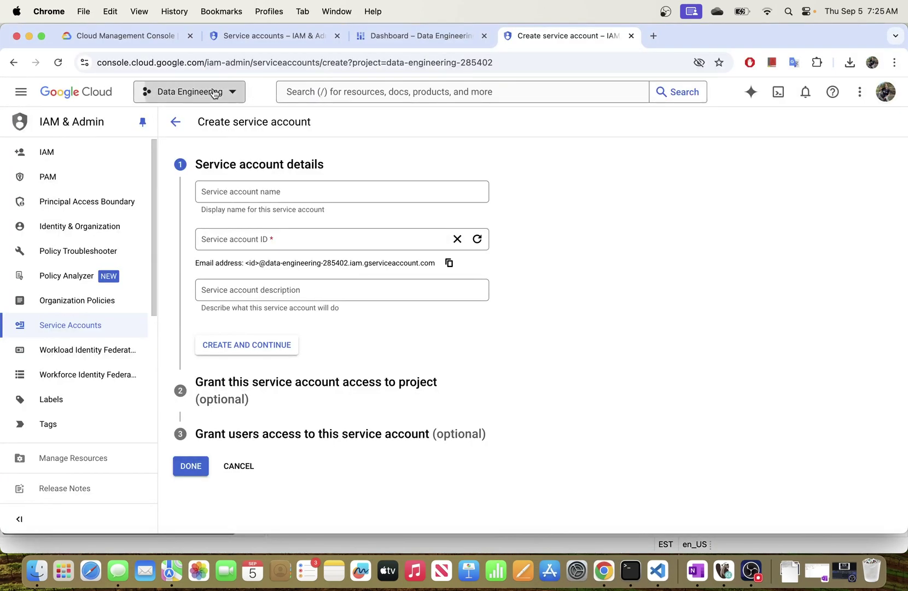
click(164, 92)
click(403, 36)
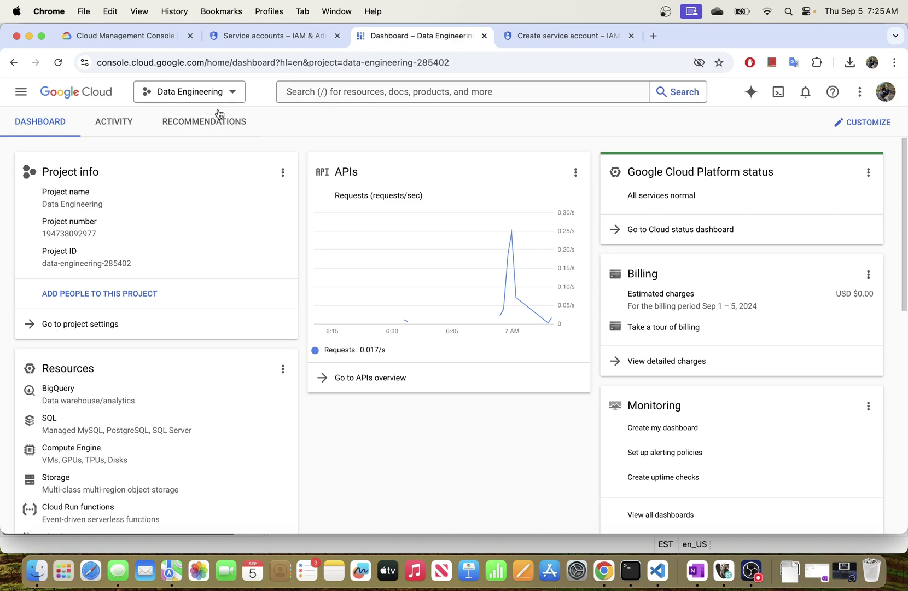
click(207, 94)
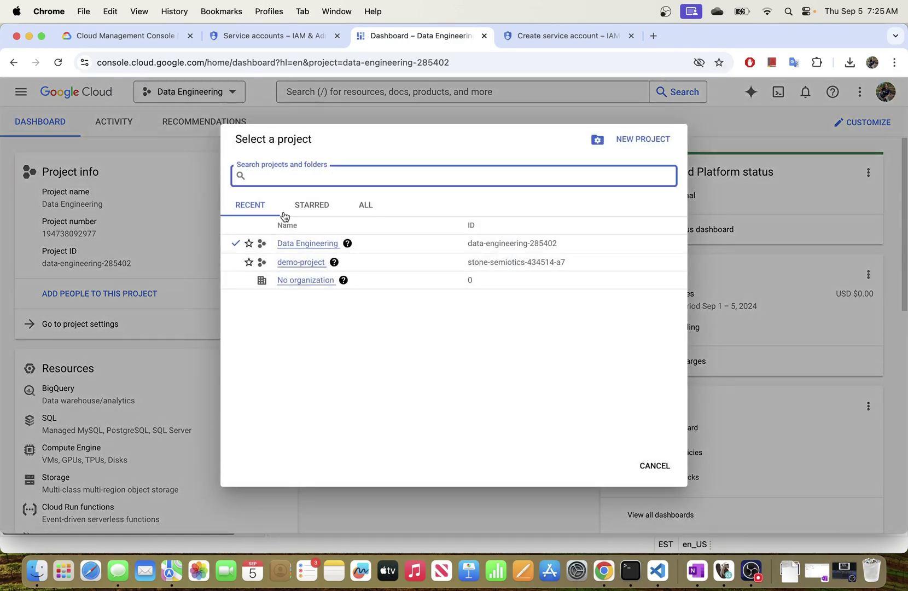
click(366, 205)
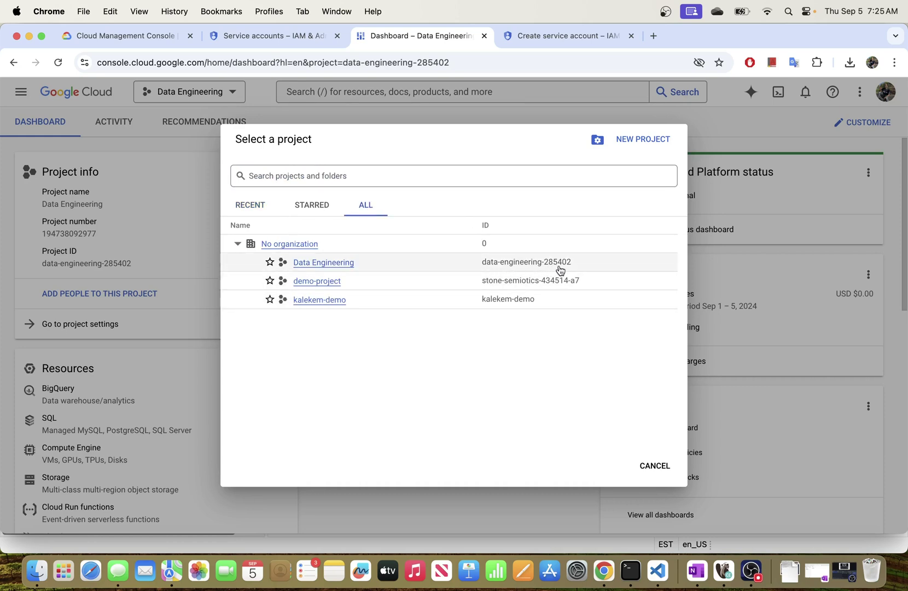
drag(573, 263, 482, 266)
key(super+c)
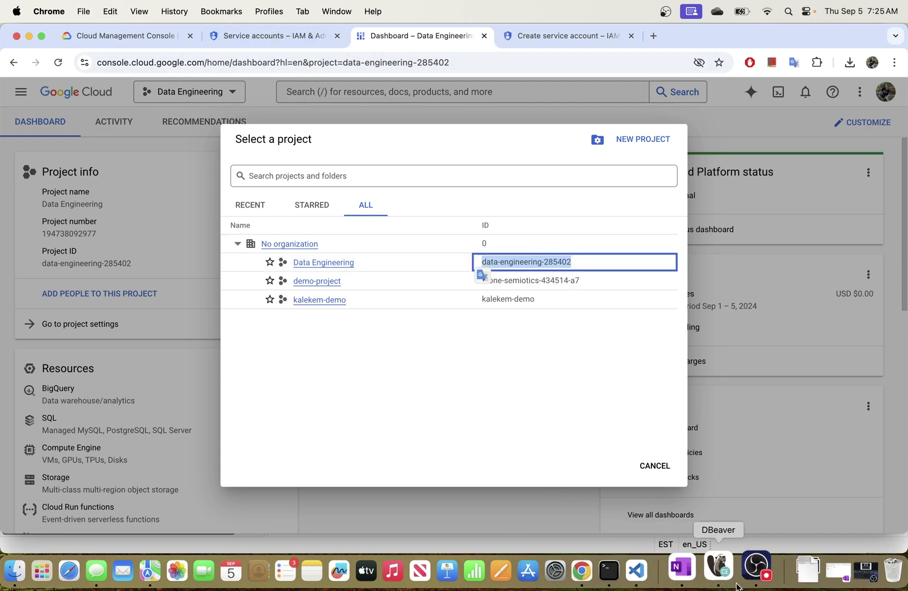
- Switch to DBeaver and set the BigQuery connection's project to data-engineering-285402
click(723, 571)
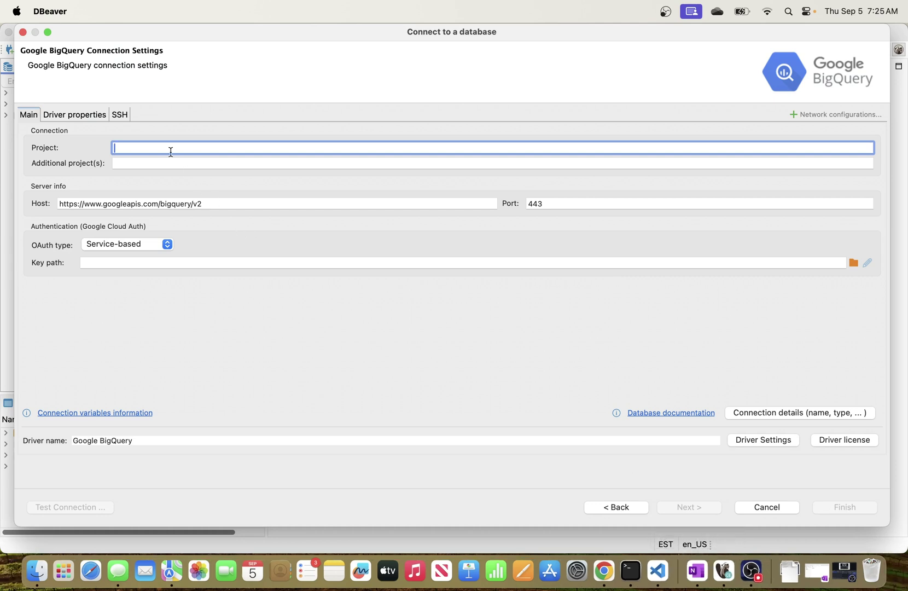
key(super+v)
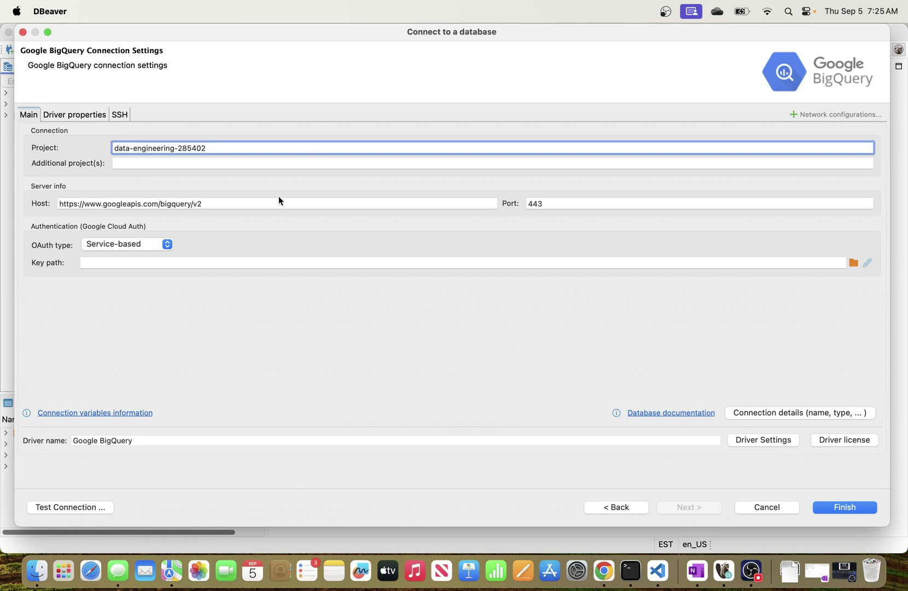
click(551, 204)
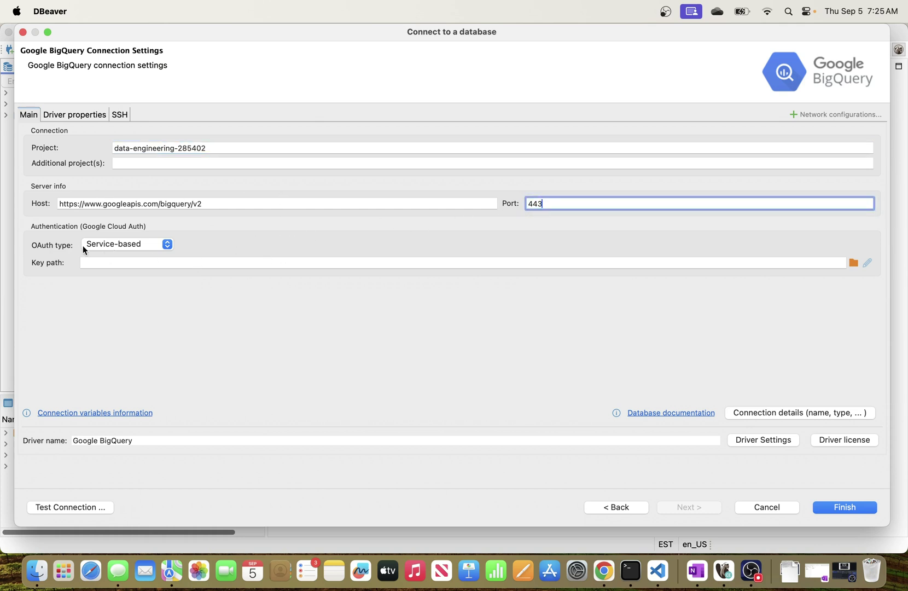
- Set the key path for the Service-based authentication to the data-engineering JSON key file in the GCP folder
click(122, 243)
click(122, 243)
click(107, 261)
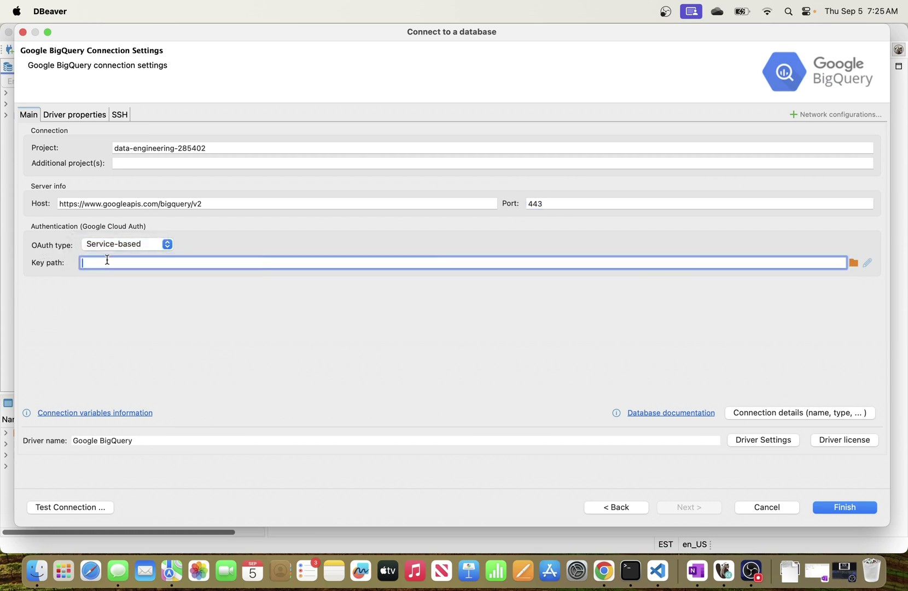
click(852, 263)
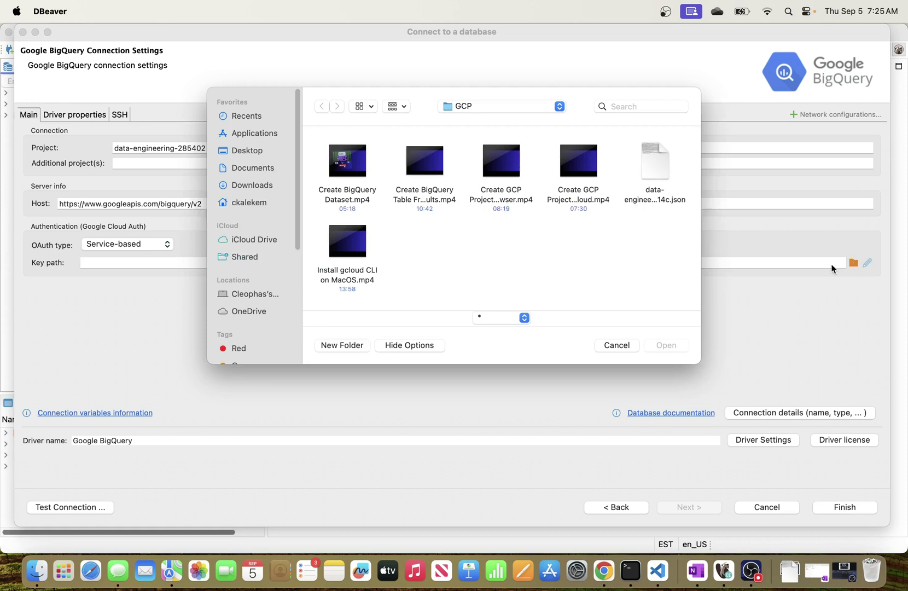
click(659, 177)
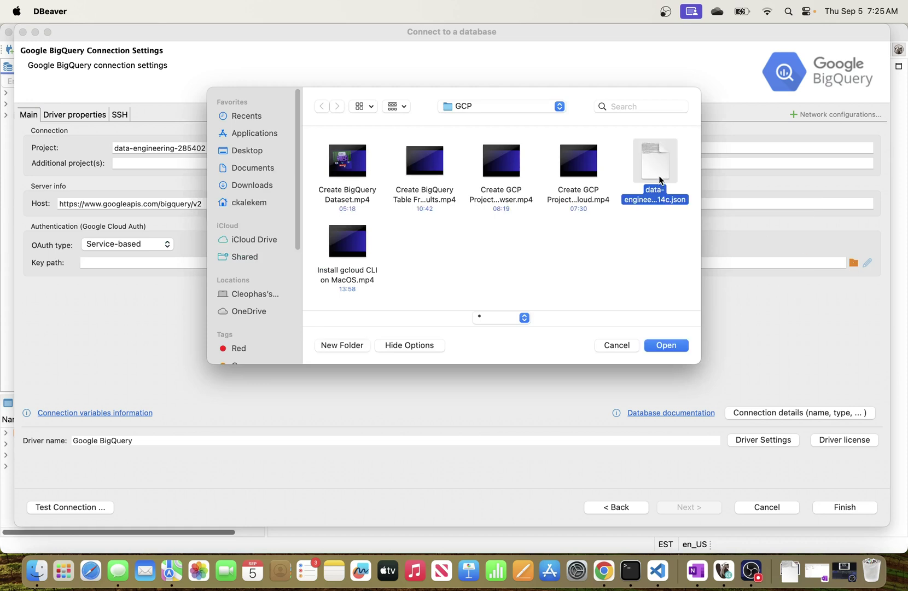
click(668, 345)
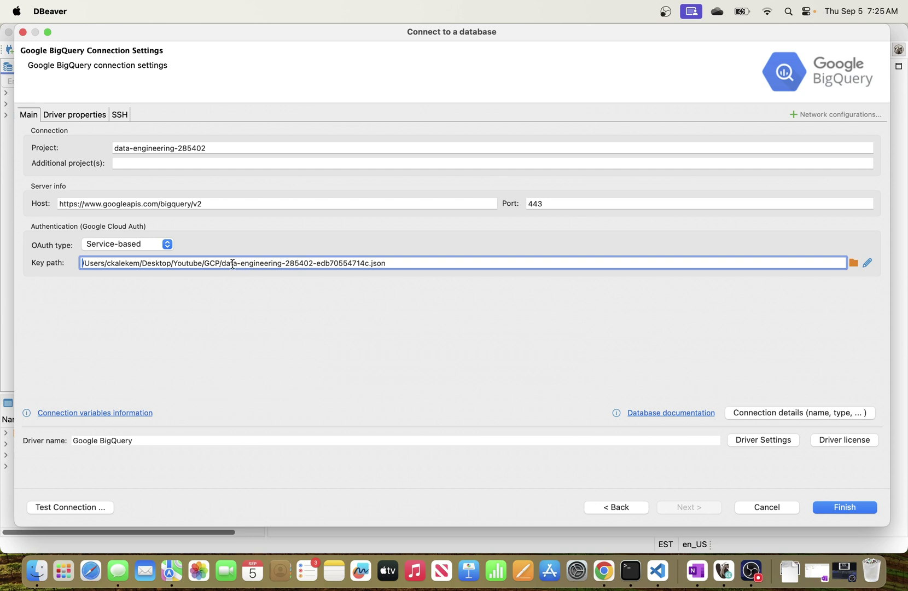
drag(227, 264, 401, 262)
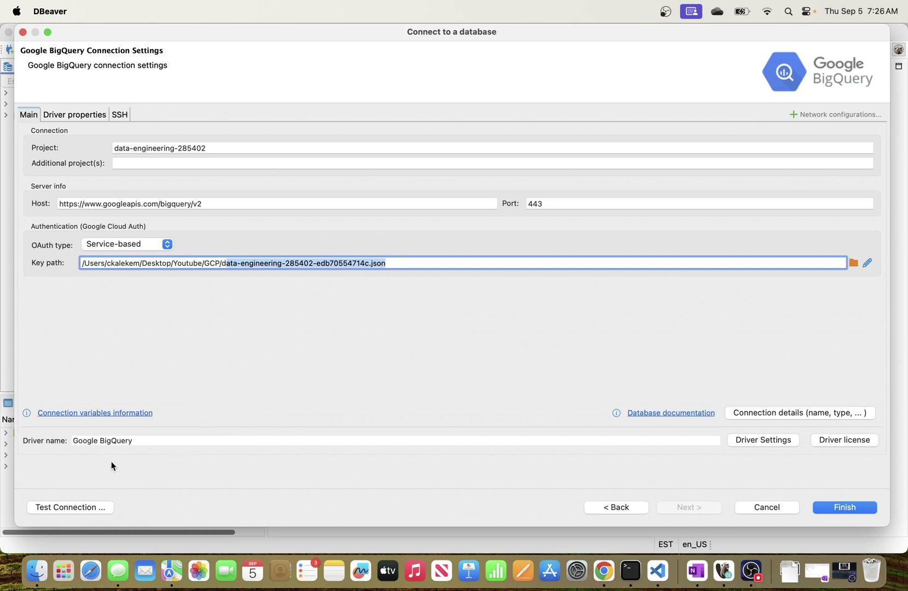
- Test the Google BigQuery connection and finish creating it
click(67, 507)
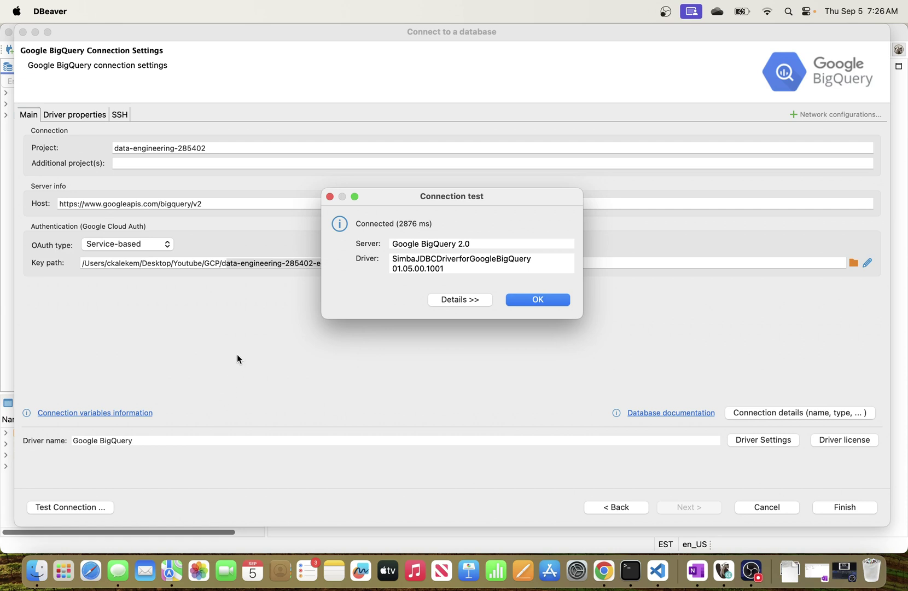
click(538, 300)
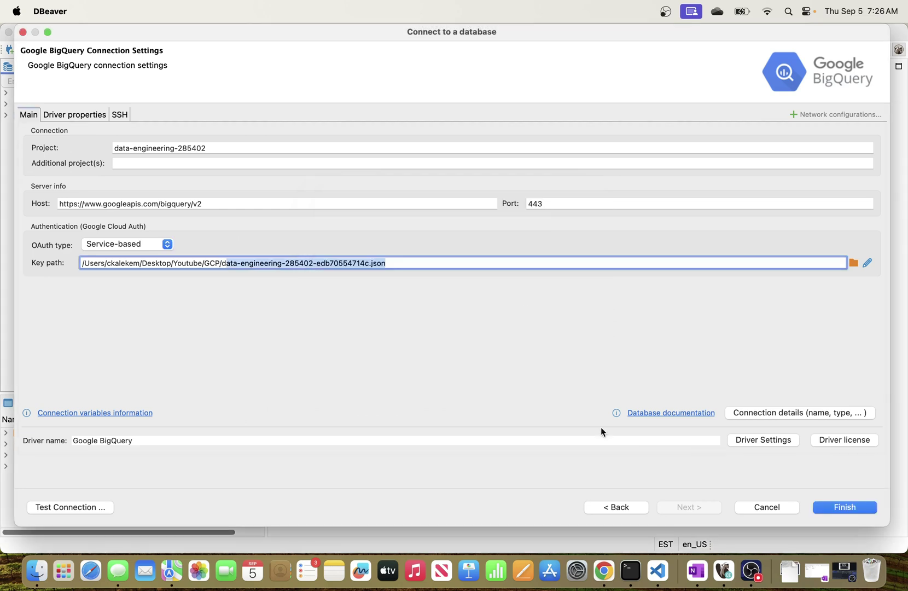
click(847, 508)
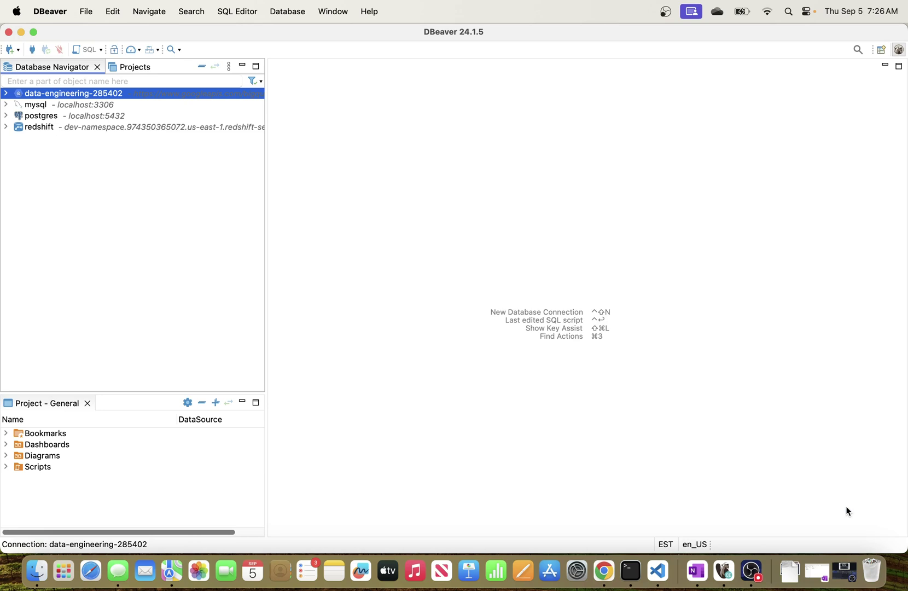
- Connect to the new data-engineering-285402 connection and rename it to BigQuery
click(7, 96)
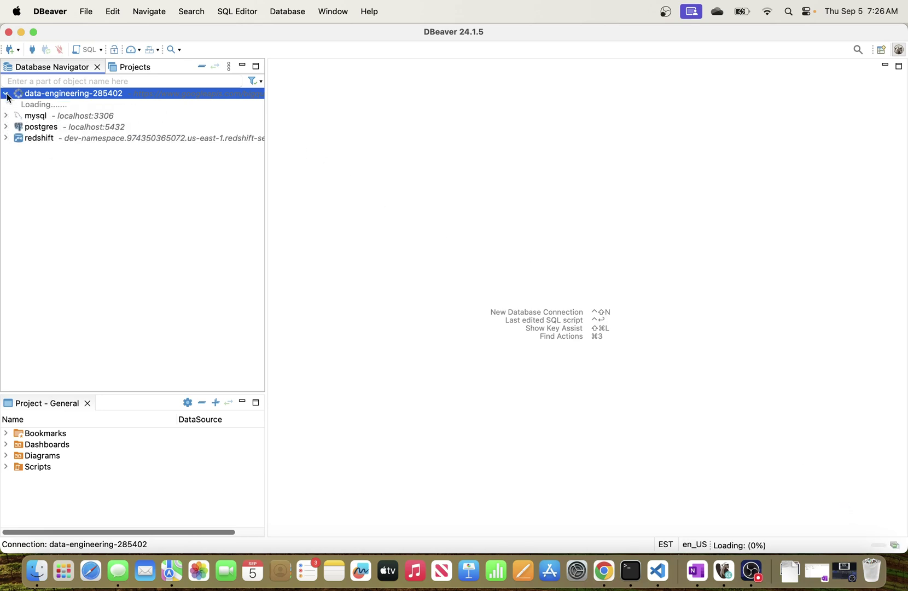
click(6, 96)
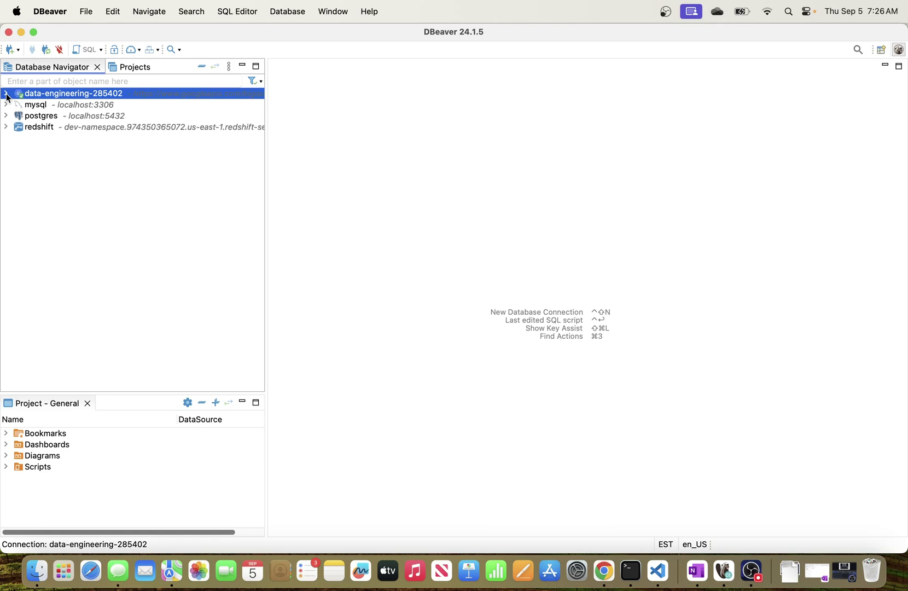
right_click(77, 95)
click(117, 318)
text(BigQuery)
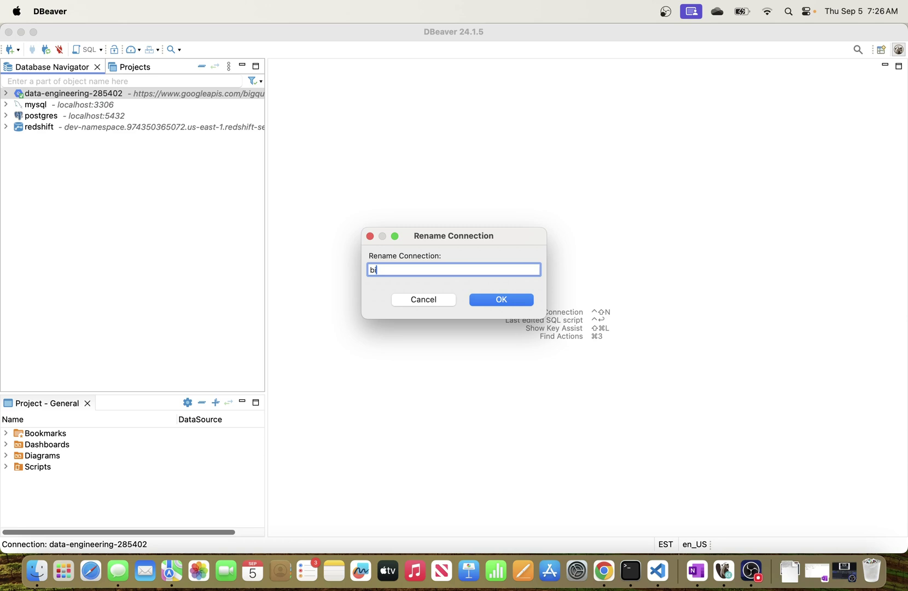
click(514, 303)
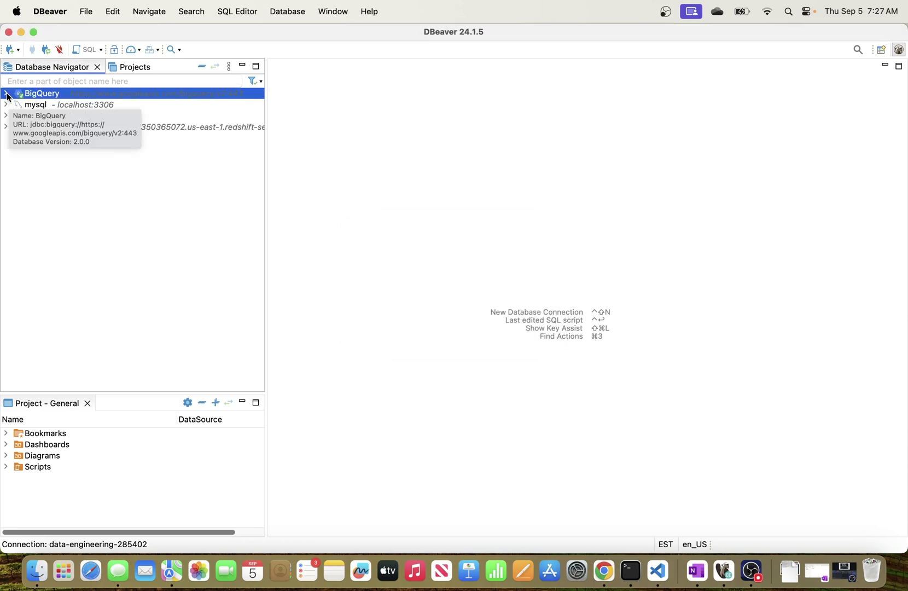
- Expand the BigQuery connection's data-engineering-285402 project and examine the tables in its DEV and airflow datasets
click(7, 94)
click(15, 104)
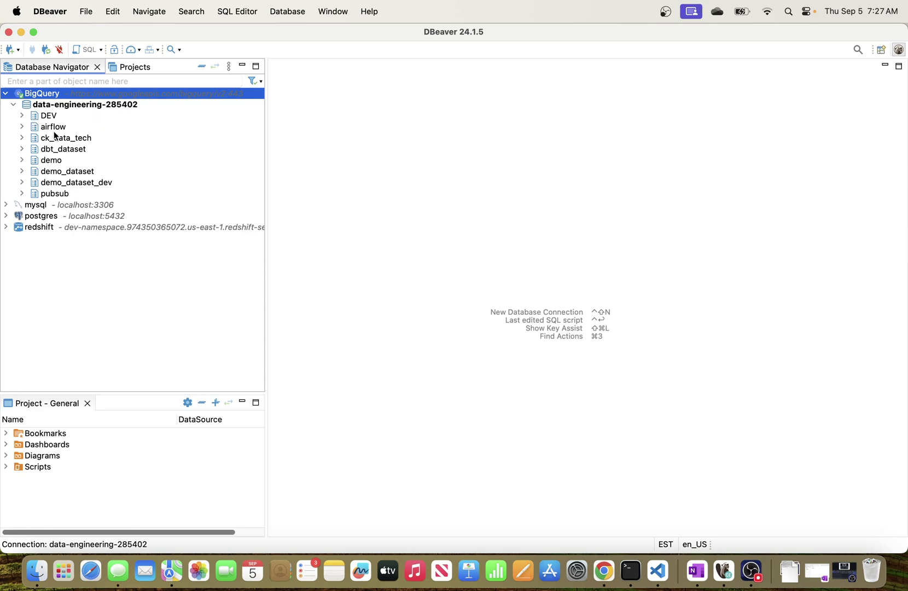
click(22, 116)
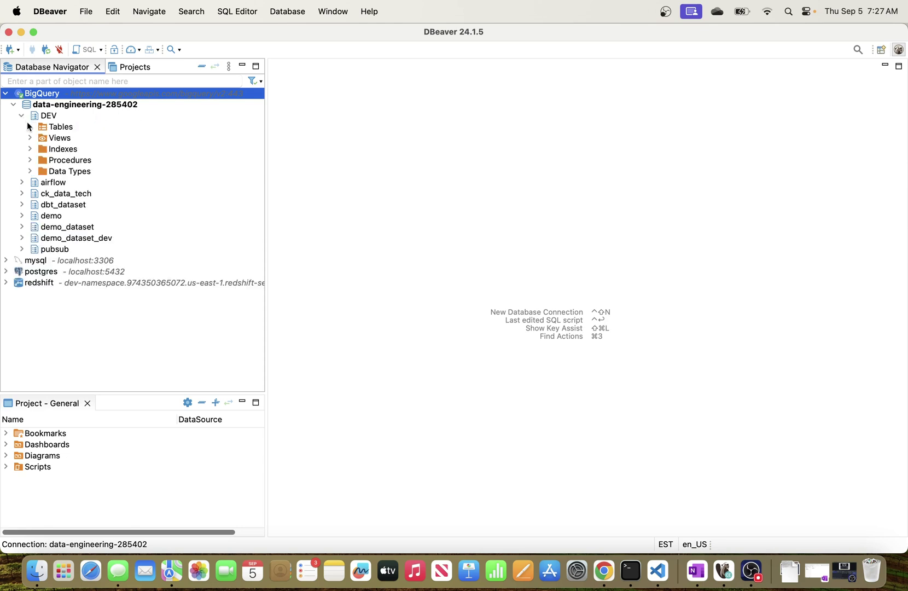
click(29, 126)
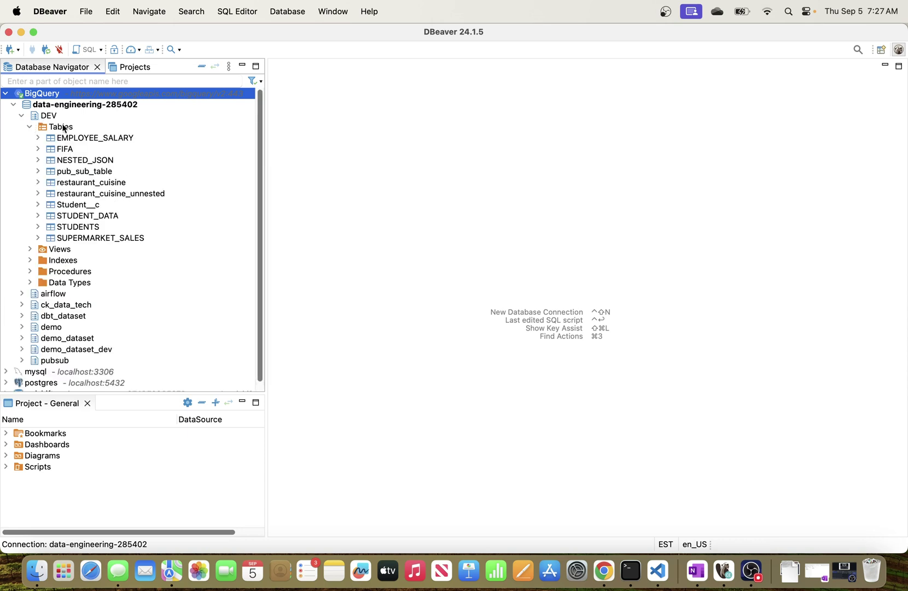
click(22, 295)
click(29, 304)
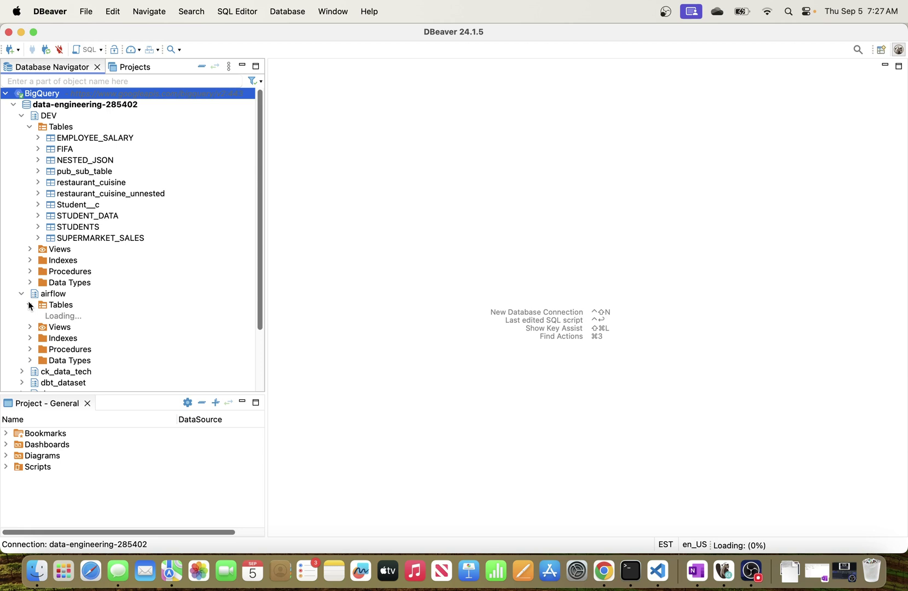
scroll(24, 299, down, 3)
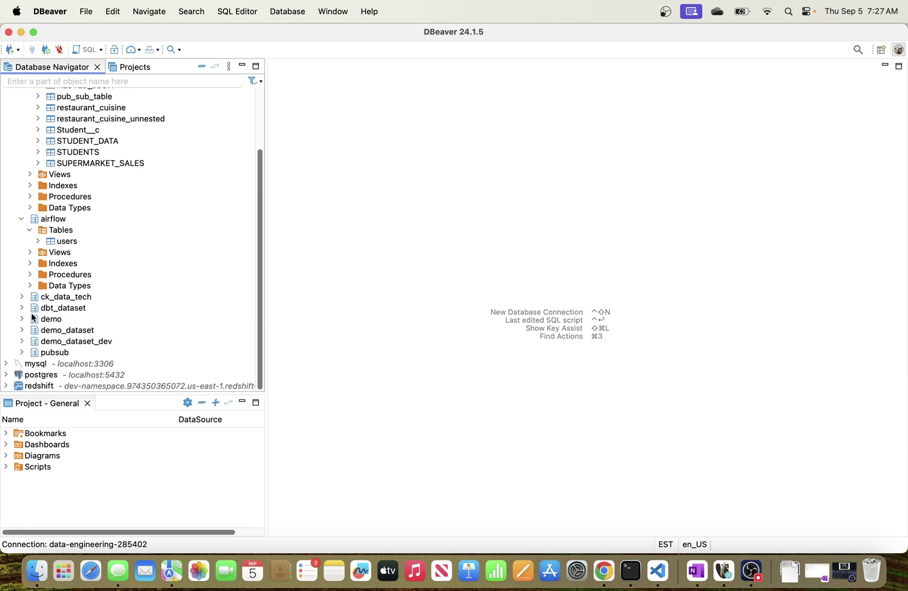
- Switch to Chrome, open BigQuery for the Data Engineering project and examine the datasets listed under data-engineering-285402
key(super+Tab)
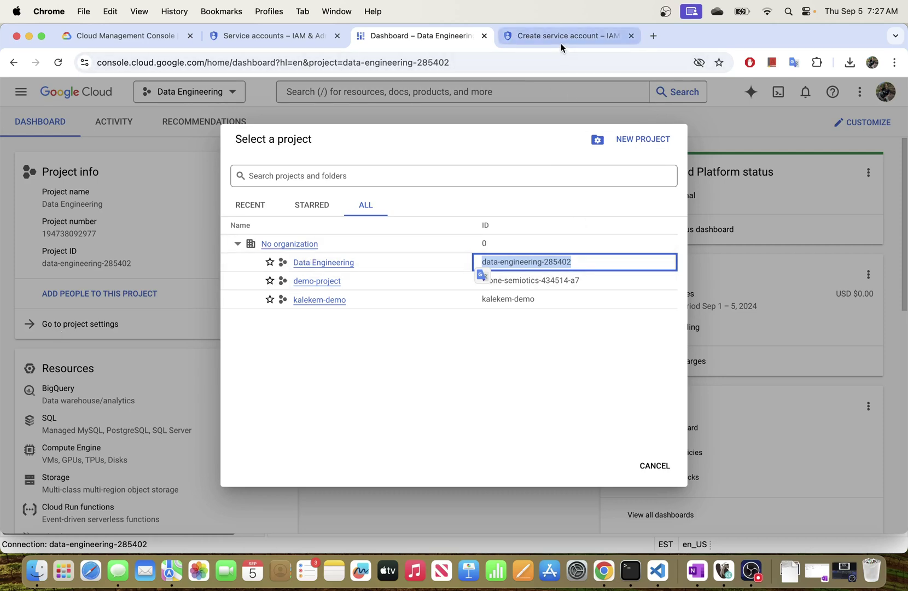
click(170, 169)
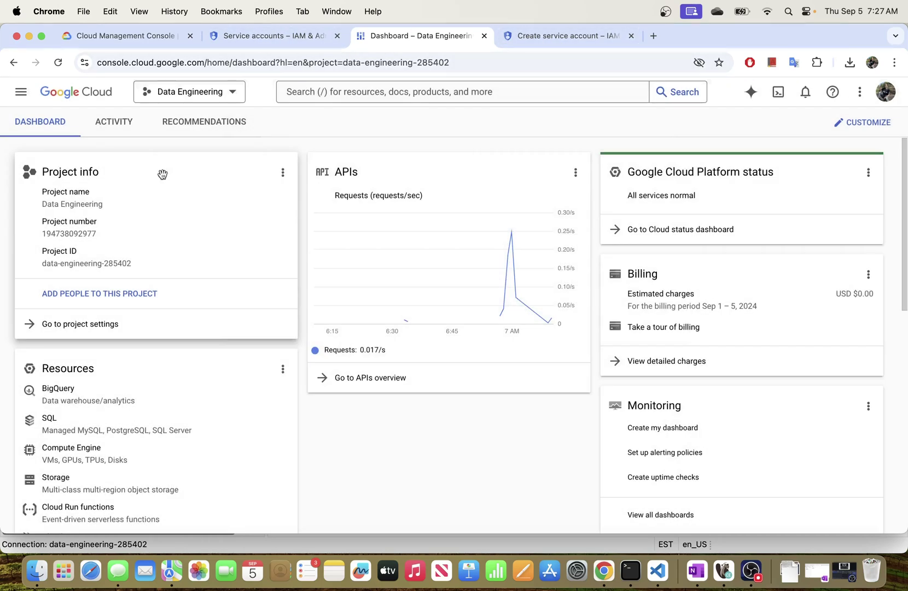
click(78, 405)
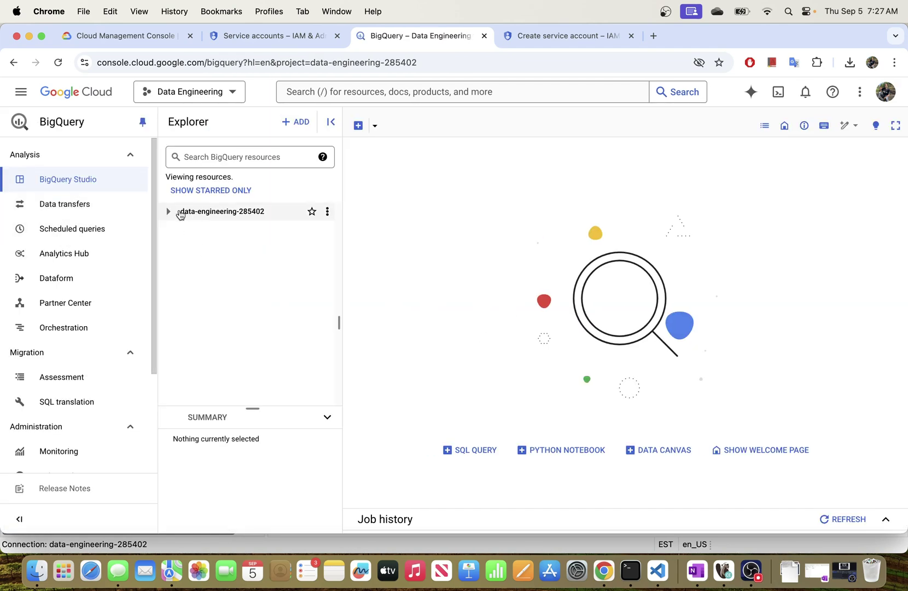
click(168, 211)
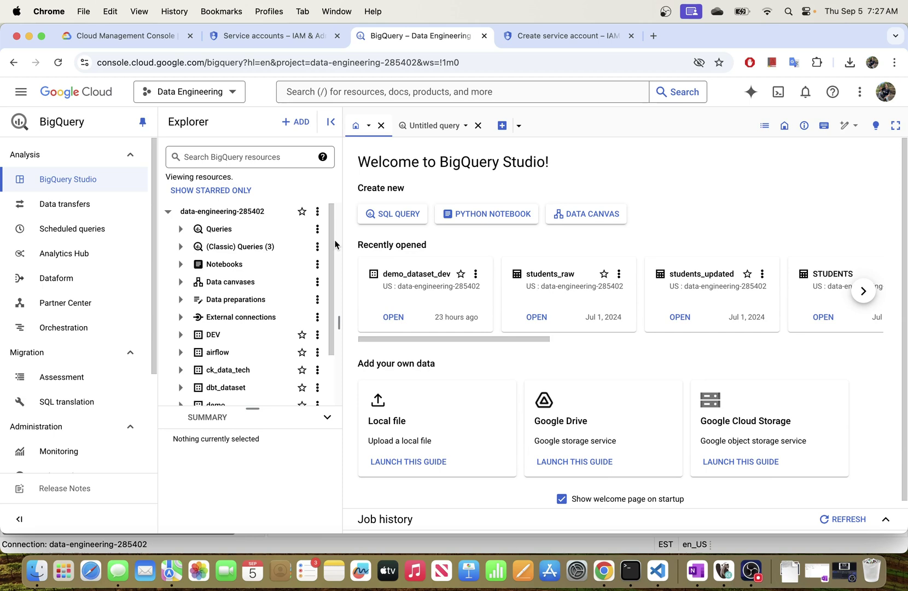
drag(342, 236, 494, 238)
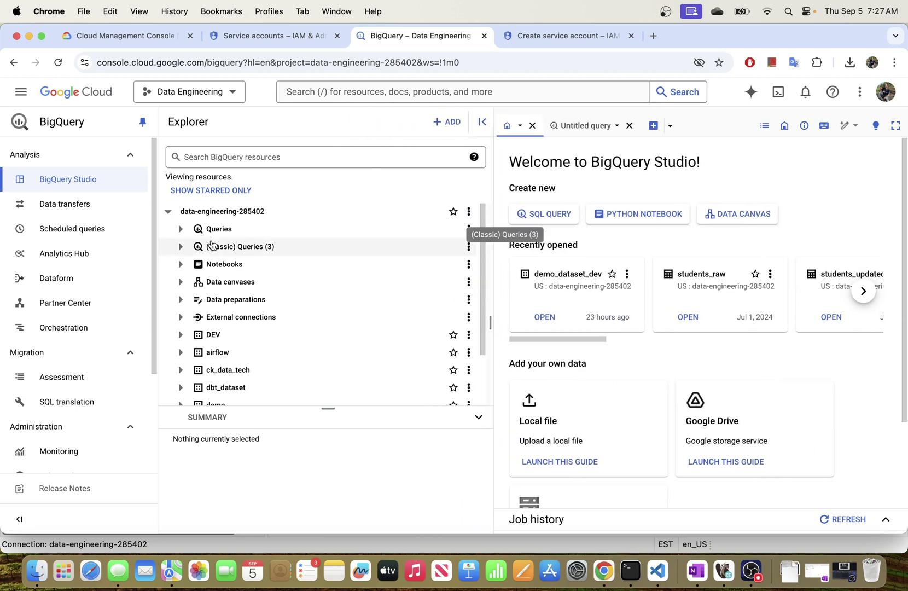
scroll(198, 280, down, 3)
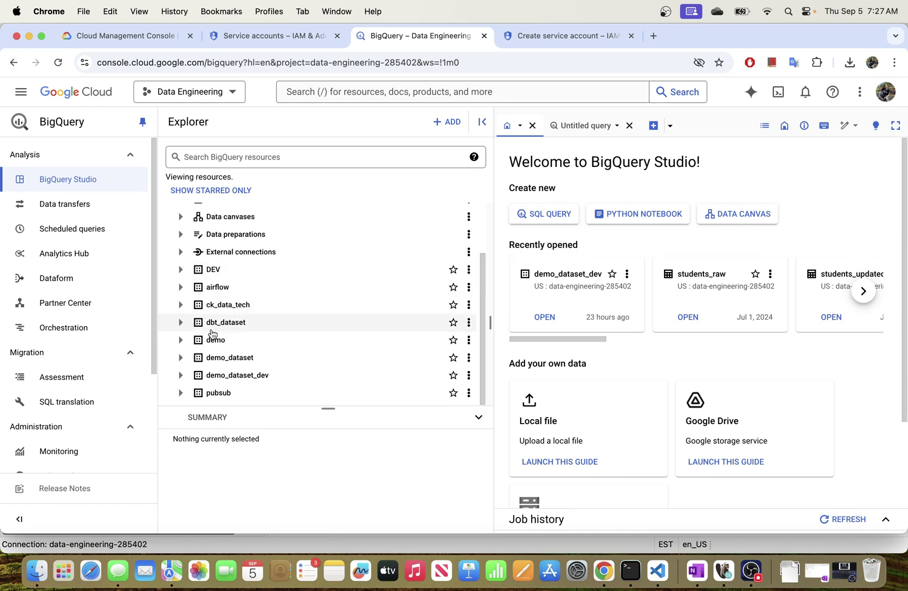
scroll(239, 345, up, 3)
scroll(239, 347, down, 3)
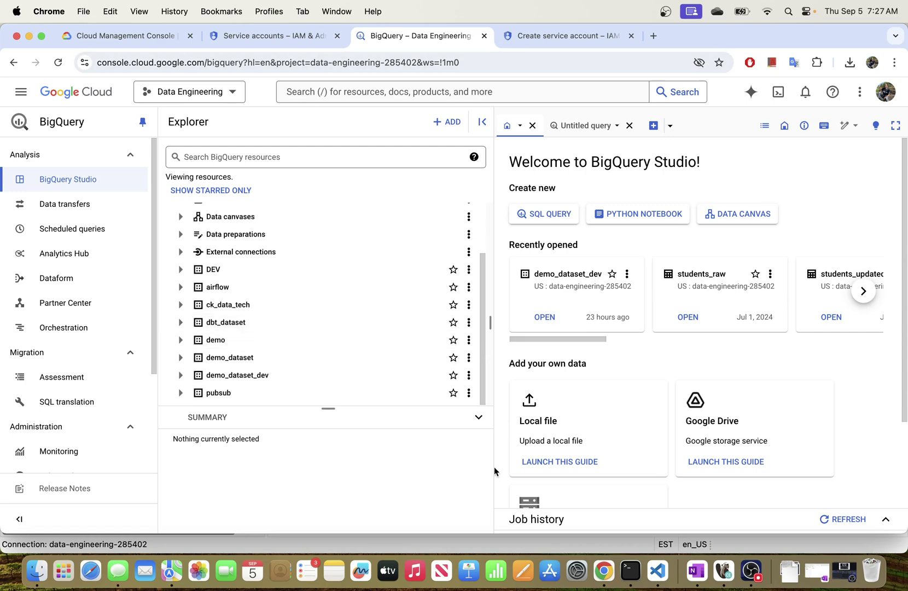
- Switch back to DBeaver and check the DEV and airflow datasets against the list in the BigQuery console
click(726, 569)
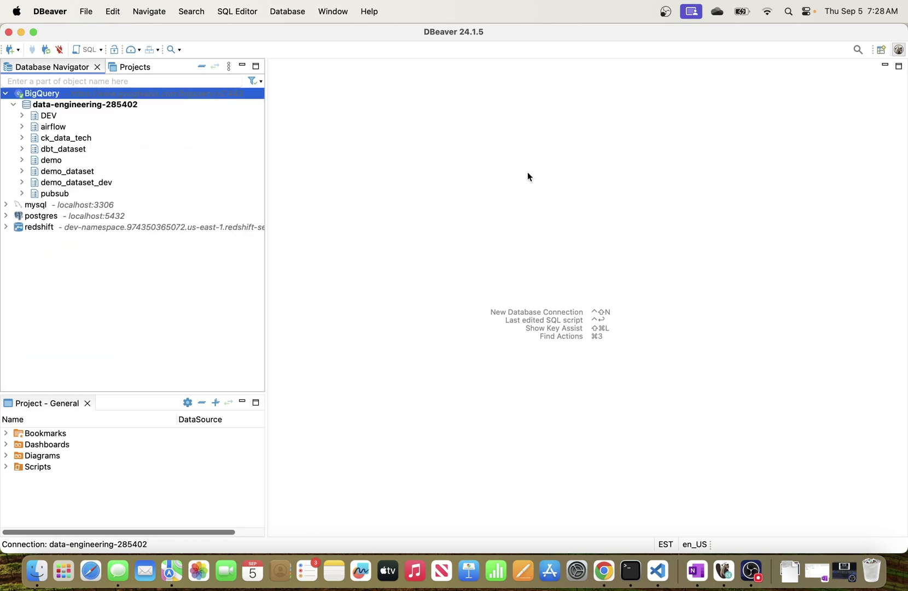
click(23, 116)
click(22, 116)
click(21, 126)
click(22, 127)
click(27, 115)
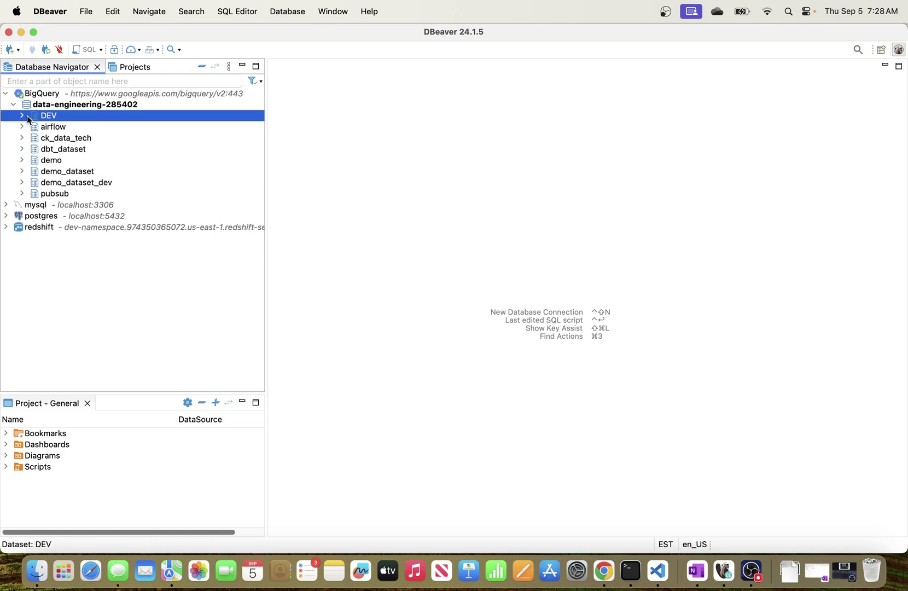
- View the data of the EMPLOYEE_SALARY table in the DEV dataset and look through its rows
click(24, 115)
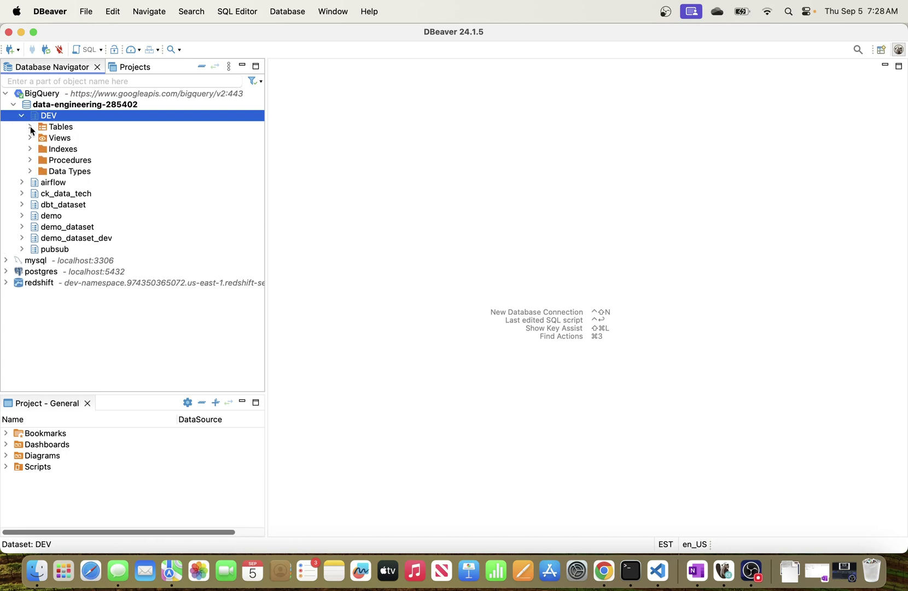
click(30, 127)
right_click(94, 141)
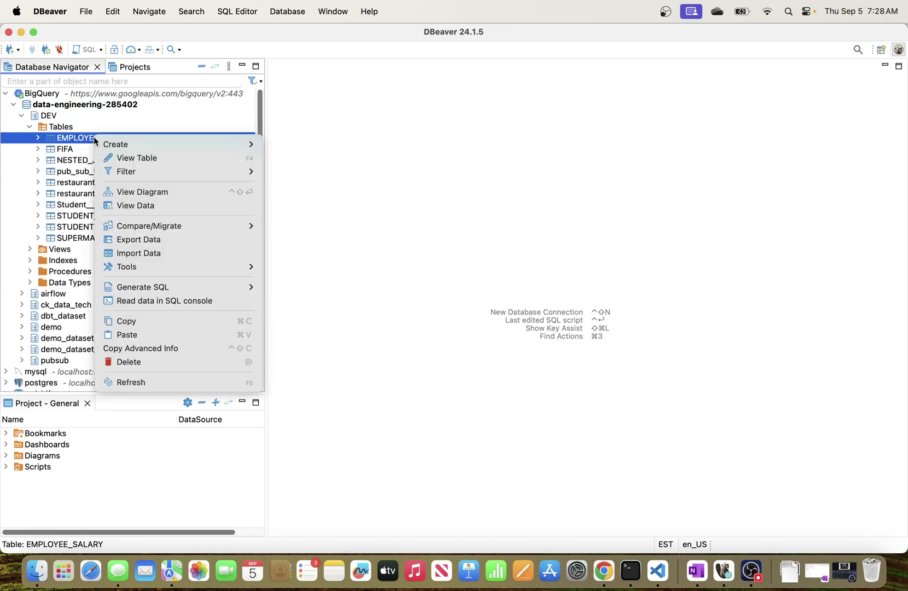
click(137, 206)
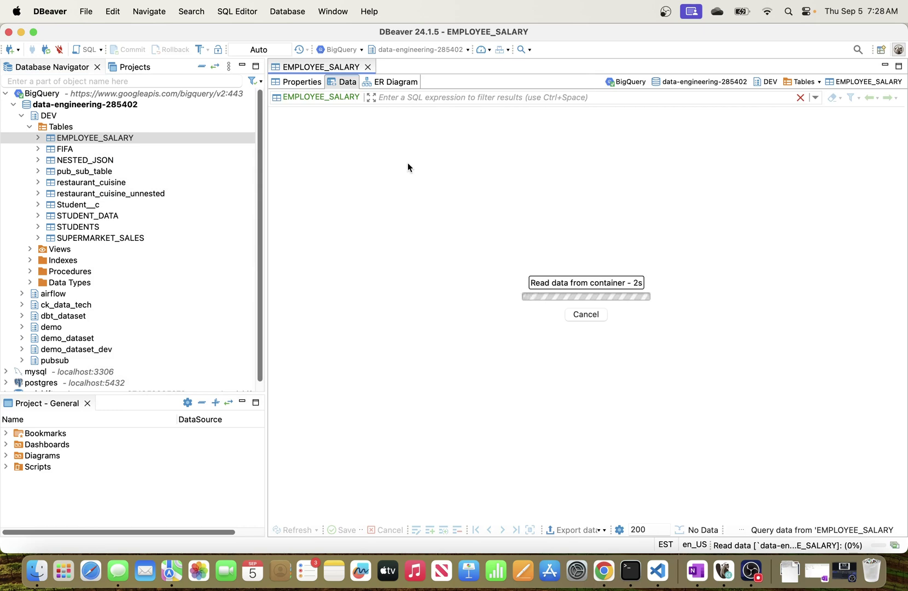
scroll(468, 287, down, 10)
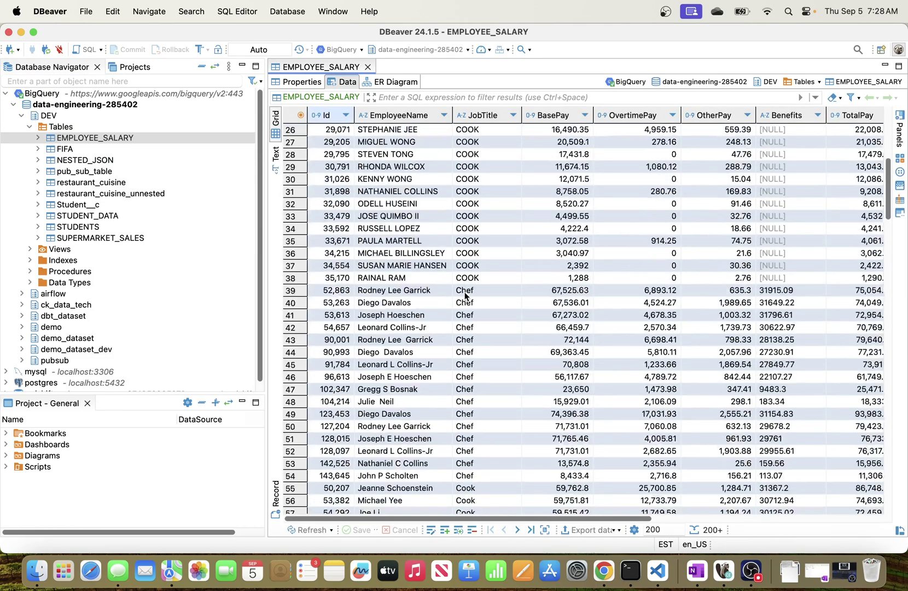
drag(481, 517, 448, 514)
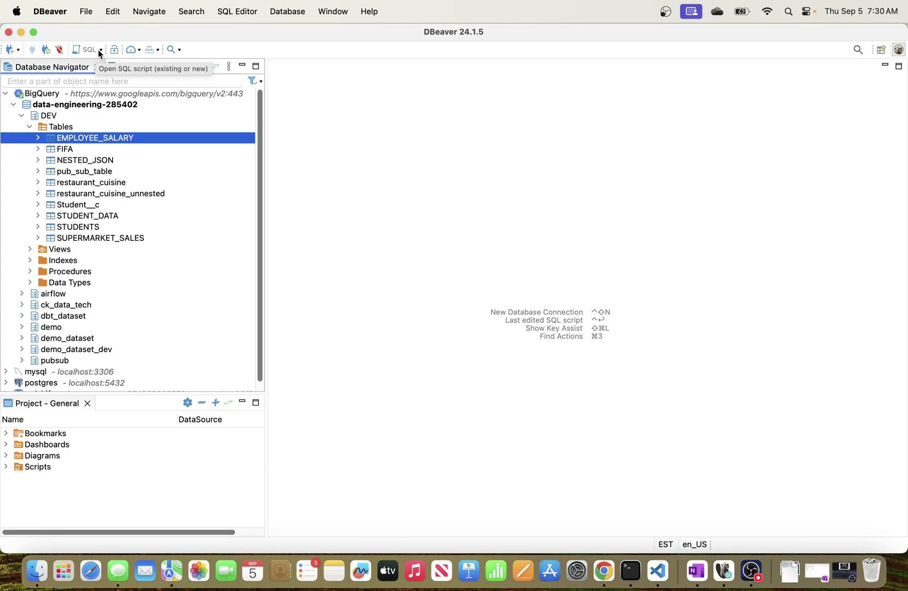
- Create a new SQL script on the BigQuery connection containing the query "select * from DEV.EMPLOYEE_SALARY ;"
click(101, 52)
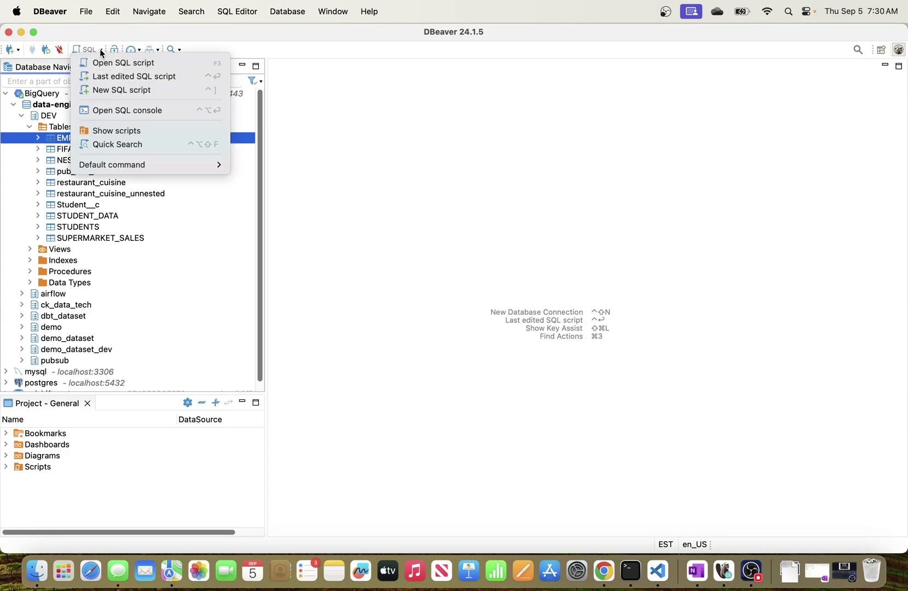
click(117, 90)
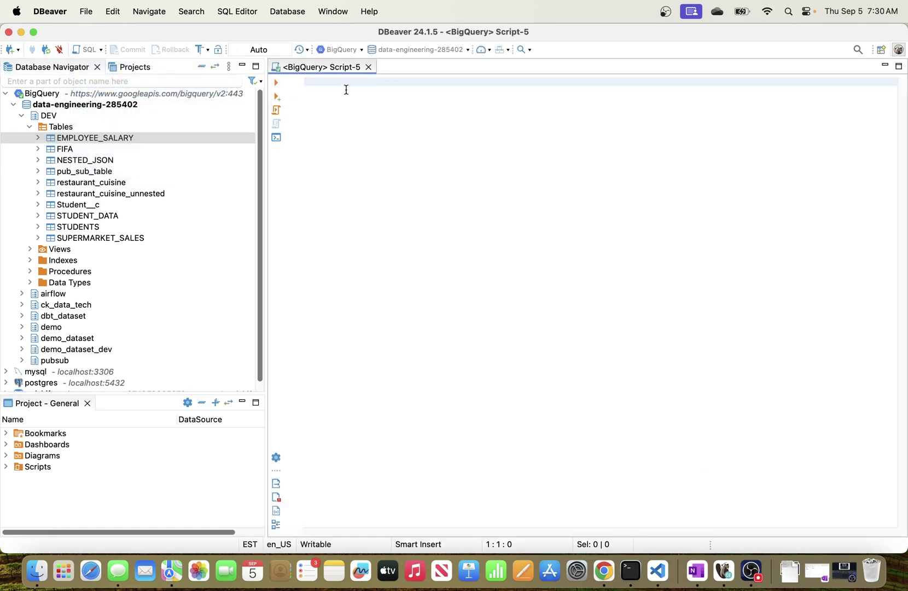
text(selecrt)
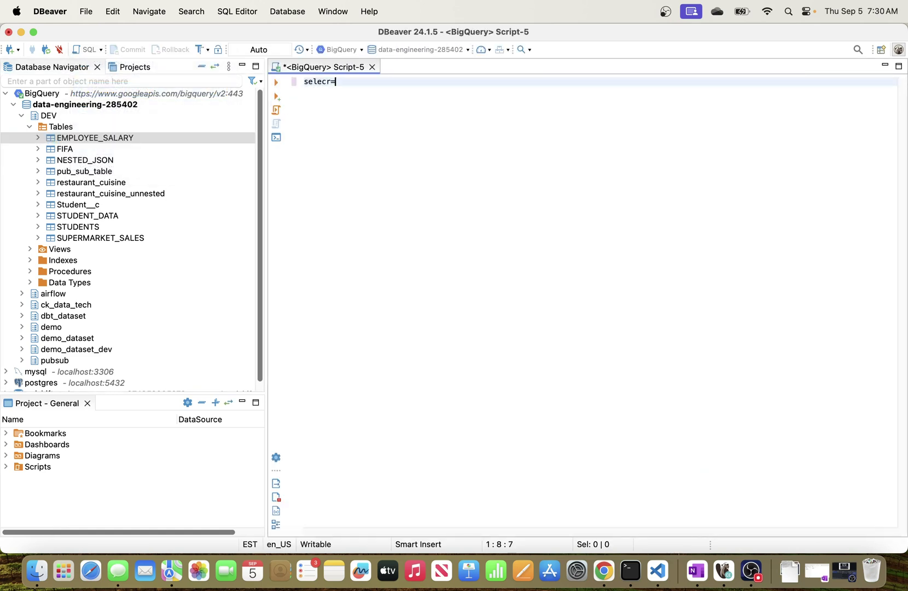
key(BackSpace)
key(BackSpace)
text(t * fro)
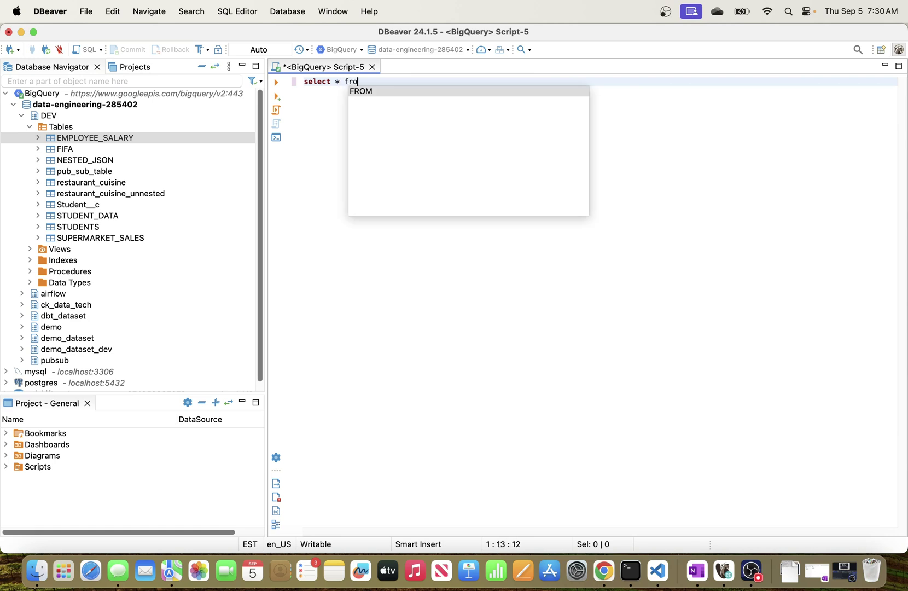
text(m DEV)
key(Return)
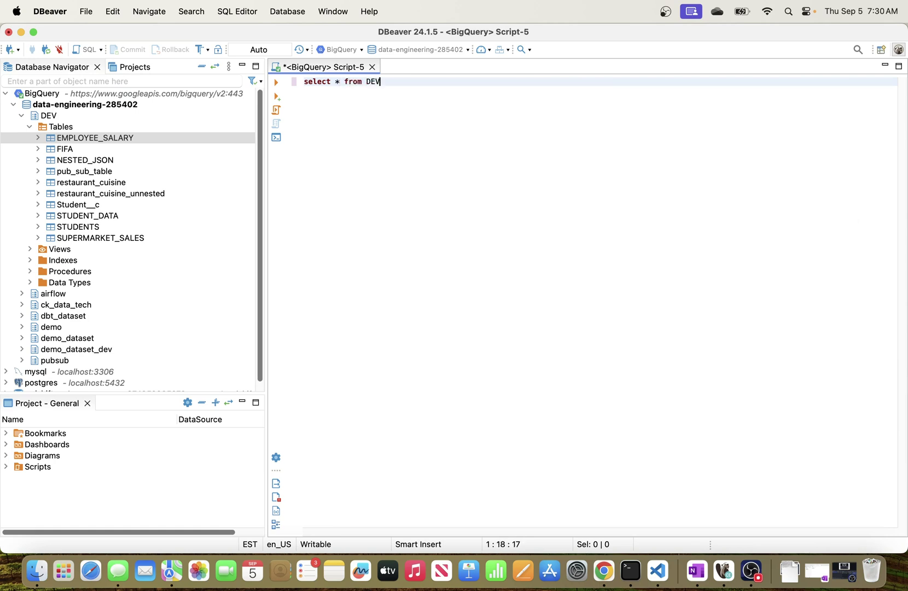
text(.)
key(Return)
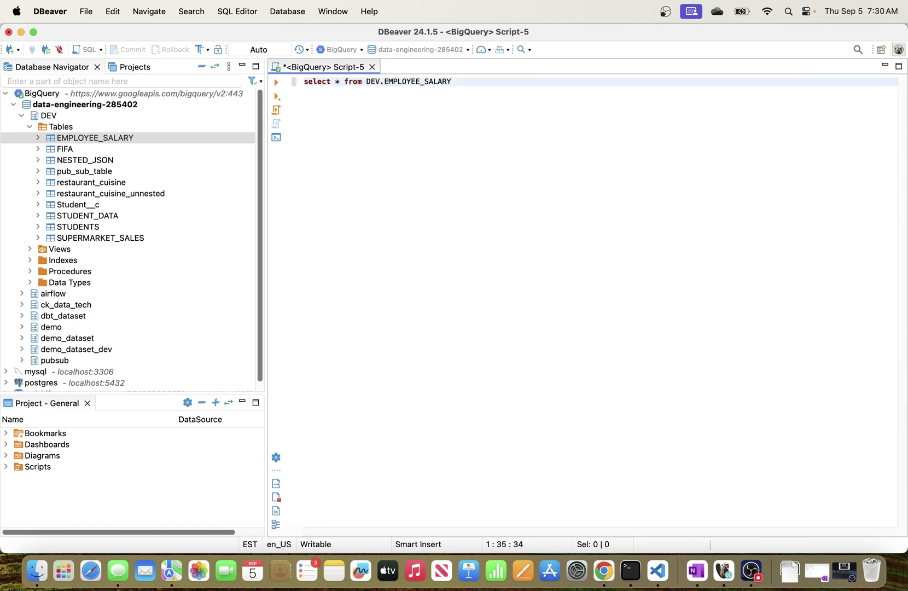
- Run the EMPLOYEE_SALARY query and look through the returned rows
click(276, 82)
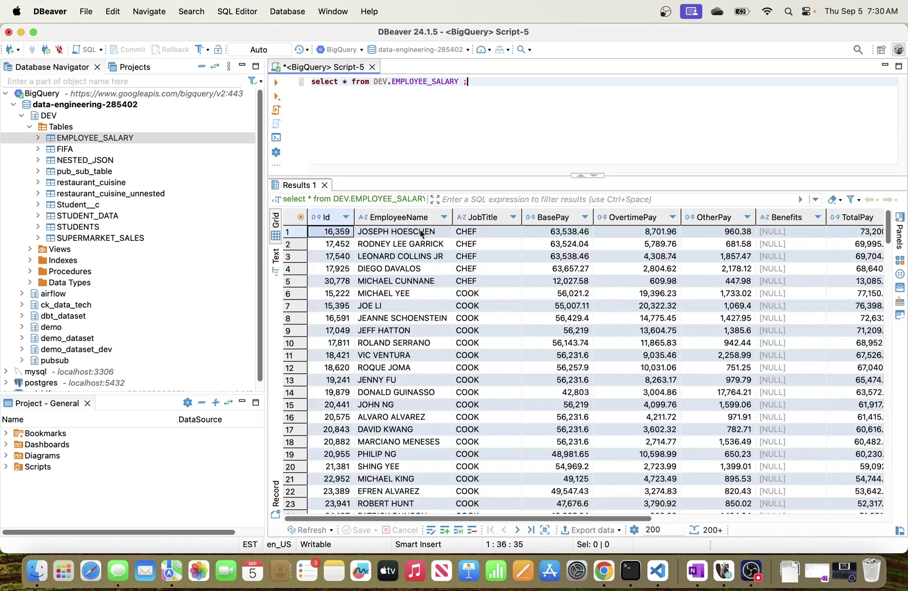
scroll(413, 280, down, 15)
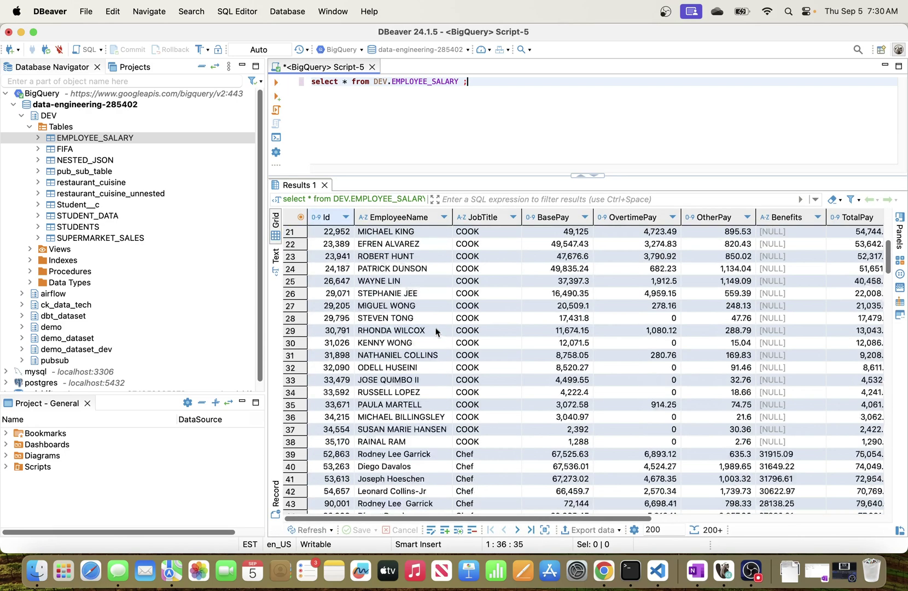
scroll(413, 328, up, 3)
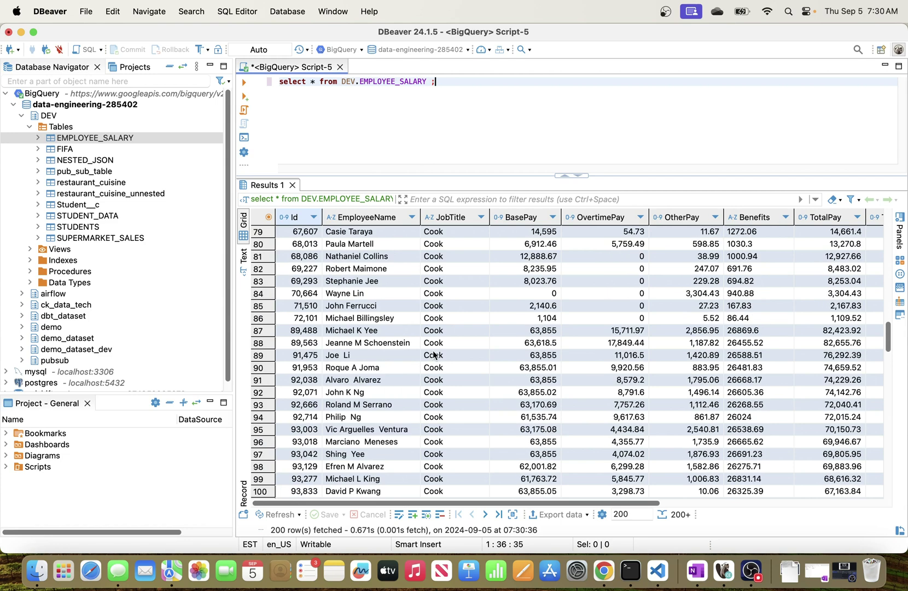